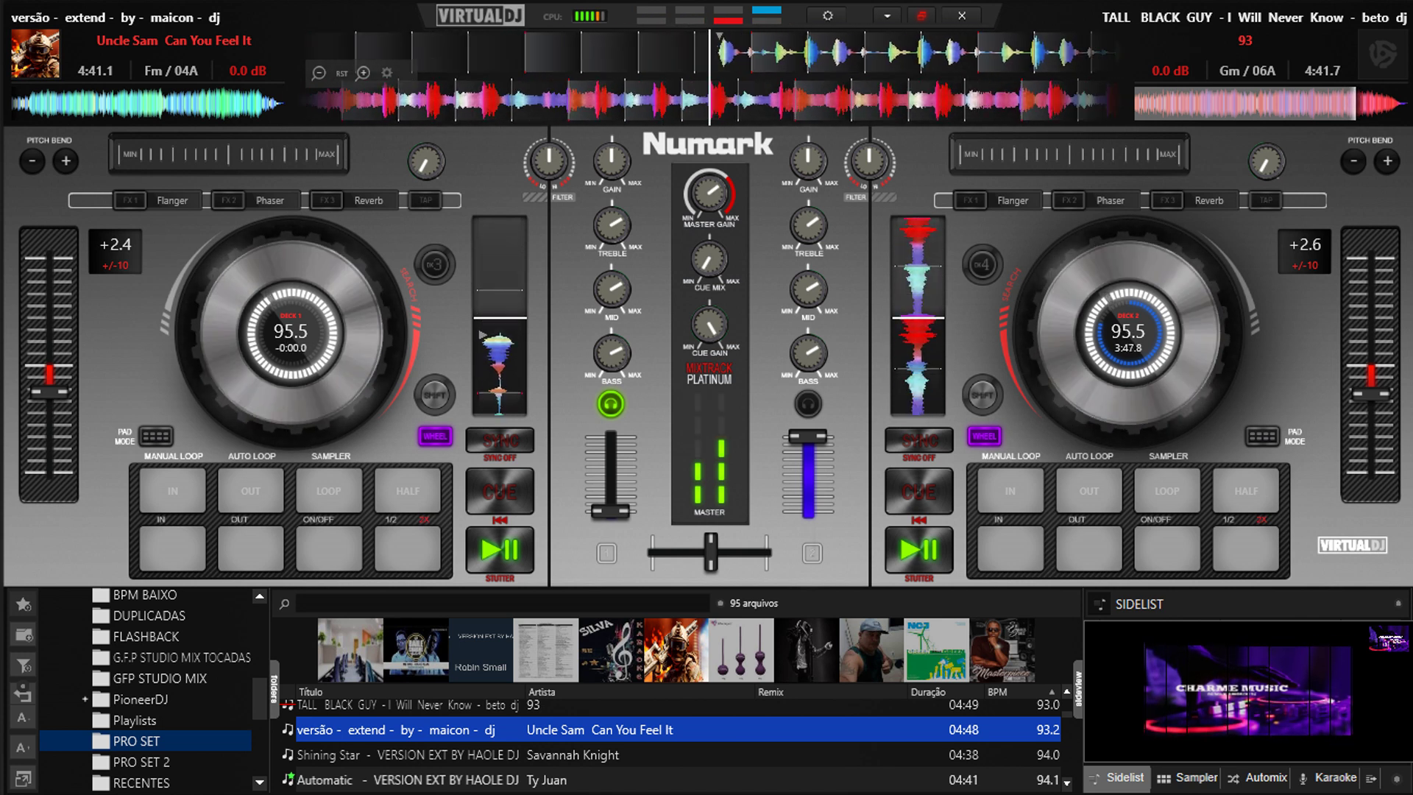
- Play the "Can You Feel It" extended version on deck 1 and load "Shining Star - VERSION EXT BY HAOLE DJ" onto deck 2
{"action": "key", "text": "space"}
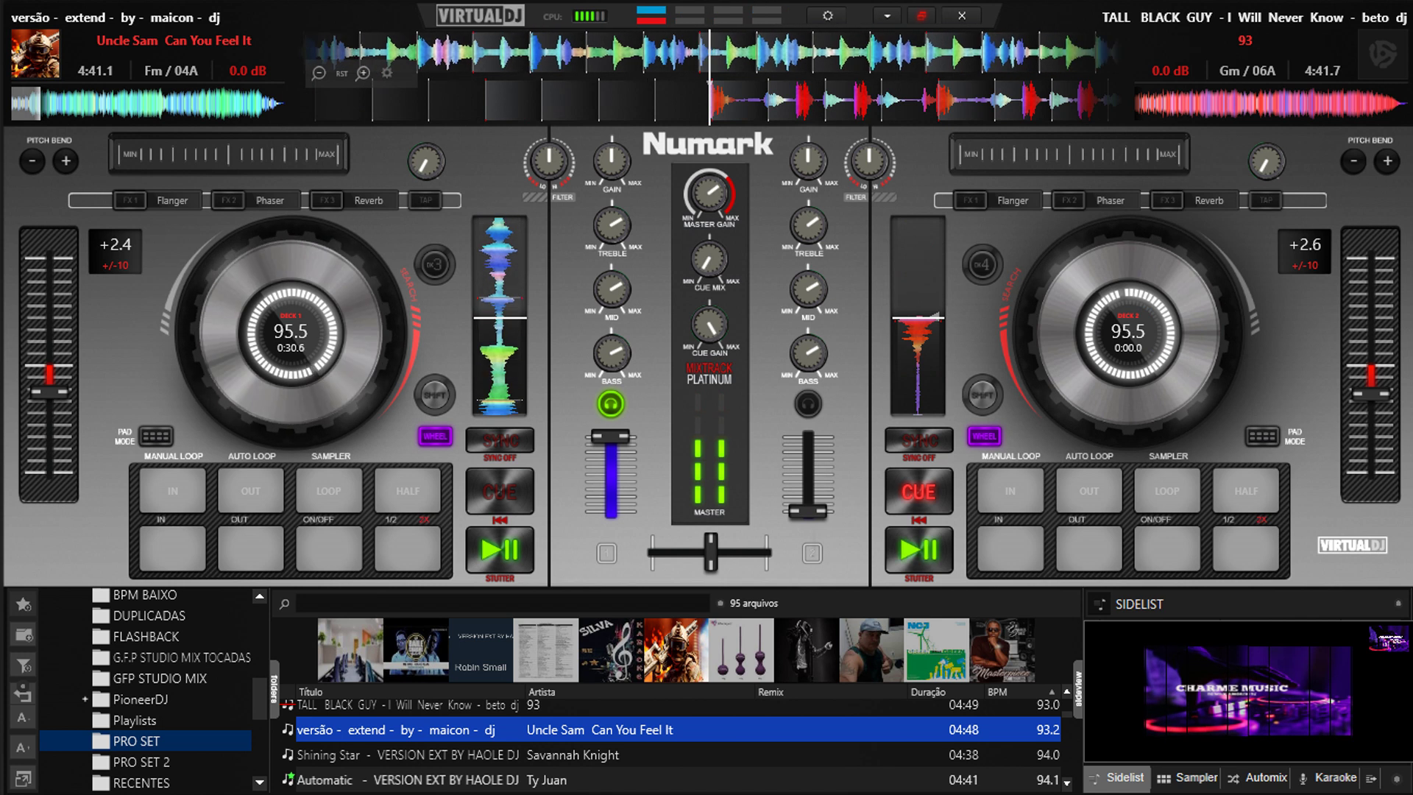
{"action": "left_click", "coordinate": [412, 755]}
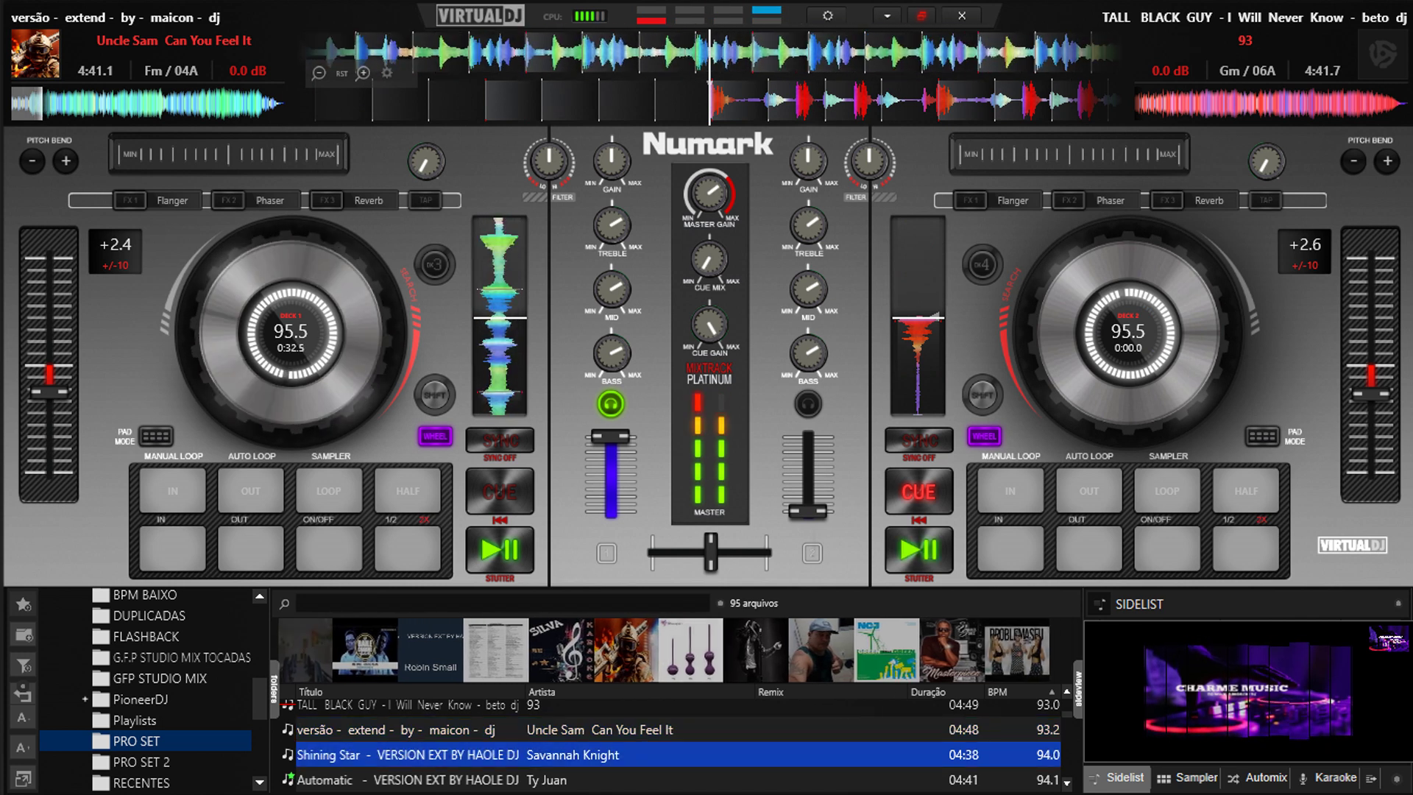
{"action": "key", "text": "shift+Right"}
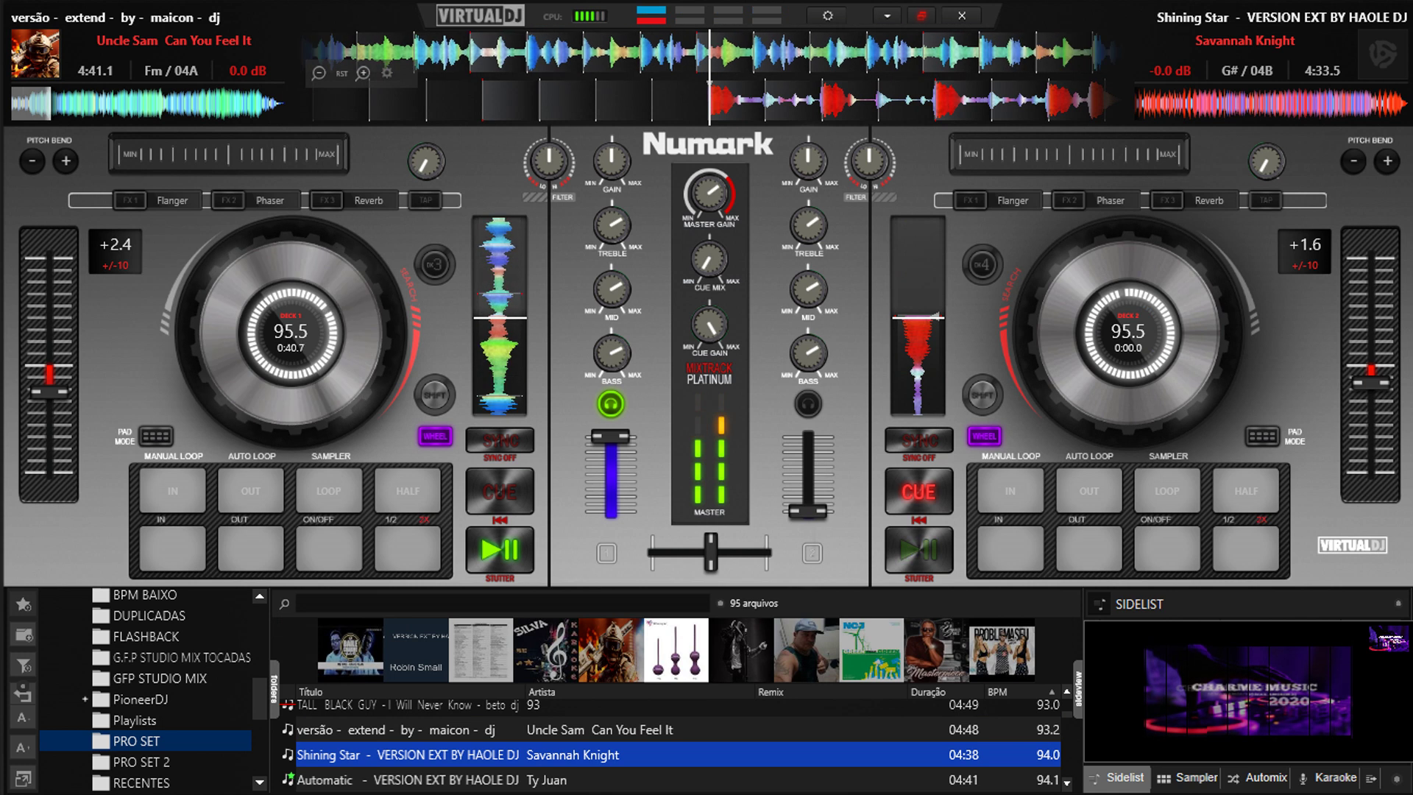
- Show the video output full screen, and bring in "Shining Star" on deck 2
{"action": "double_click", "coordinate": [1146, 698]}
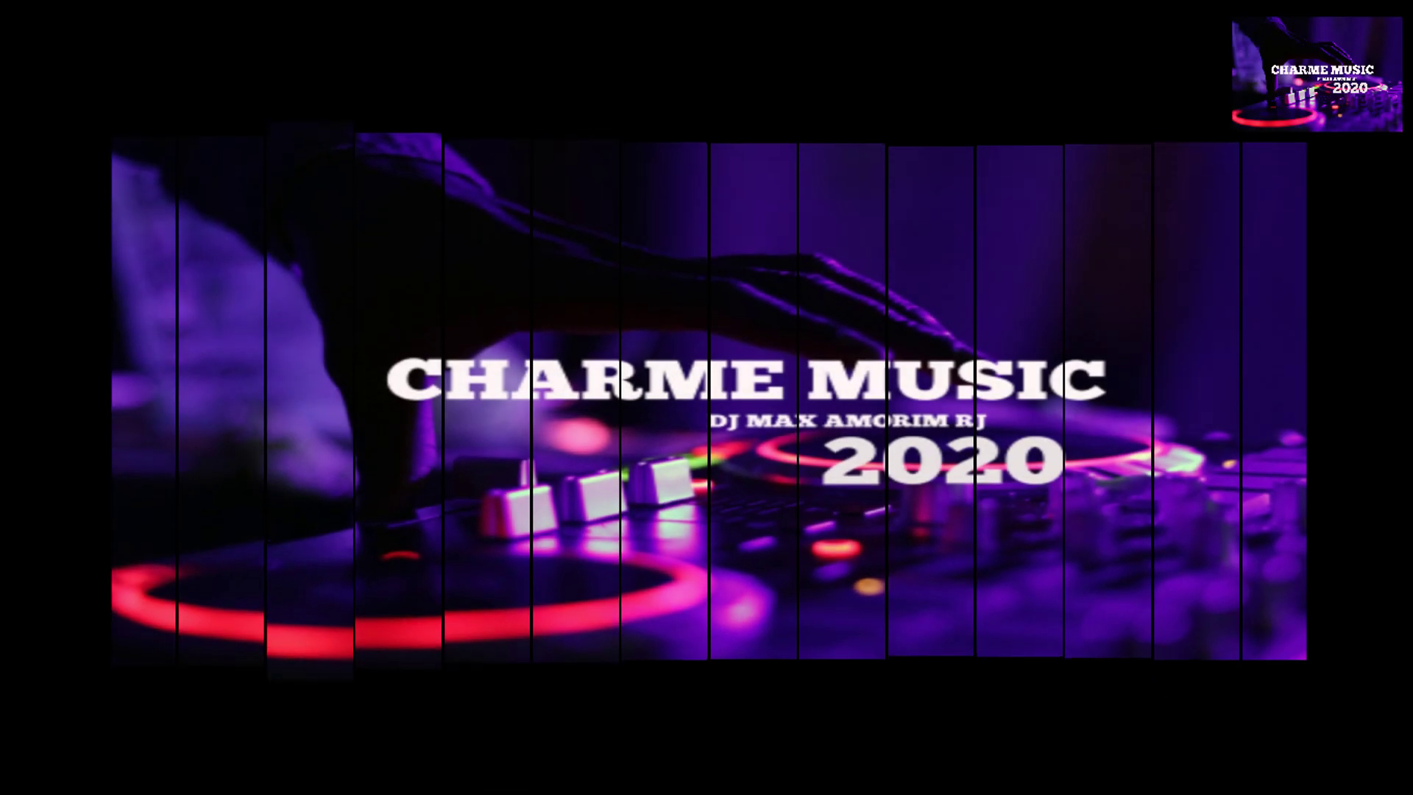
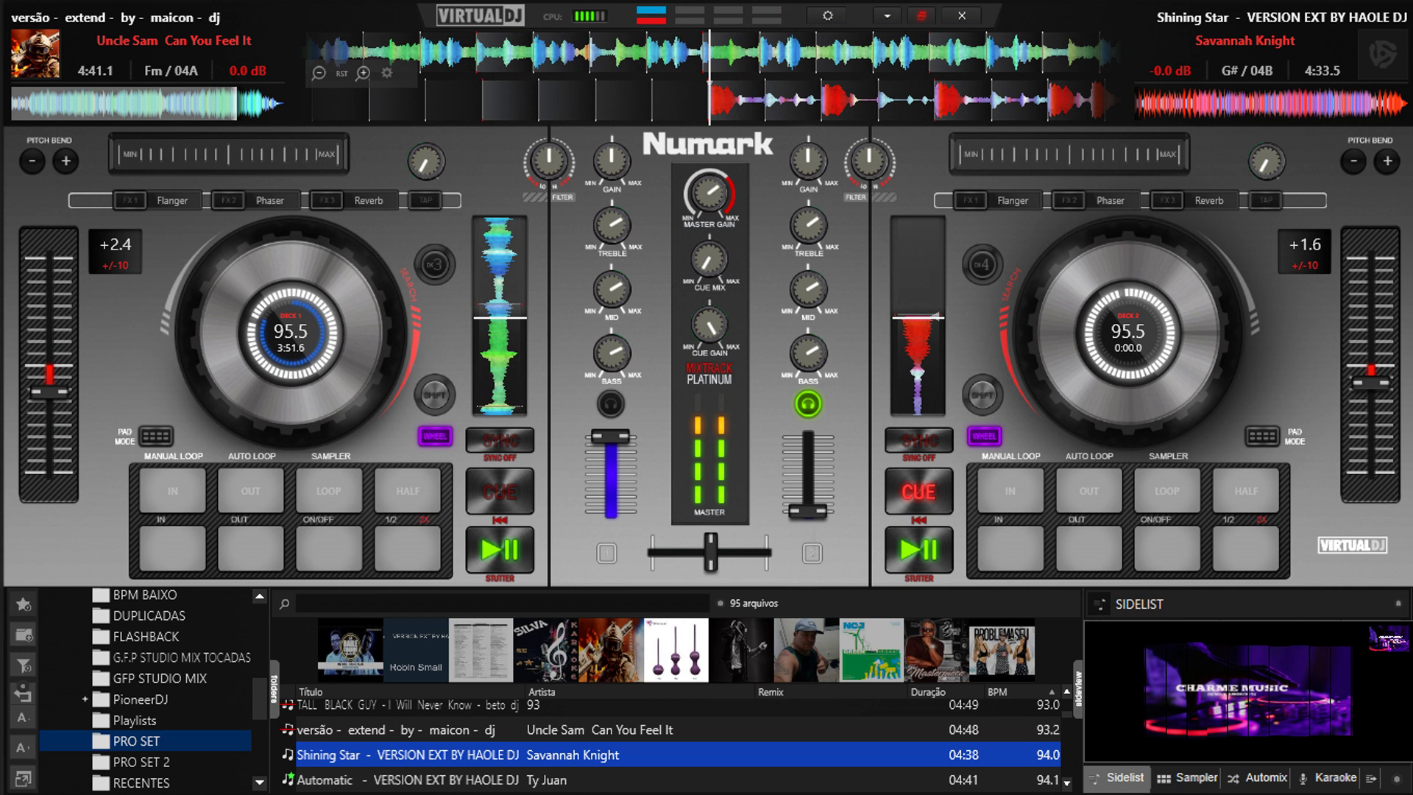
{"action": "key", "text": "space"}
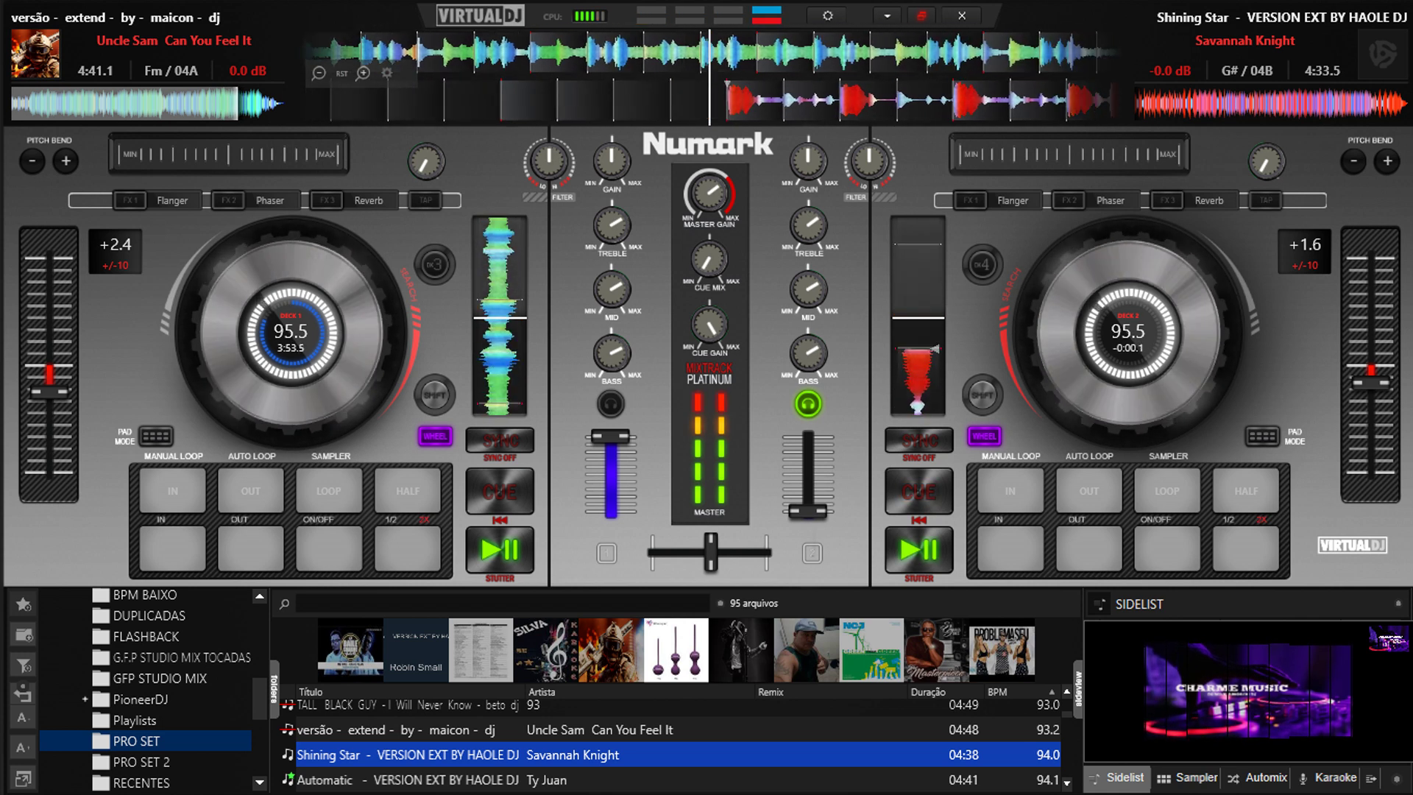
{"action": "key", "text": "space"}
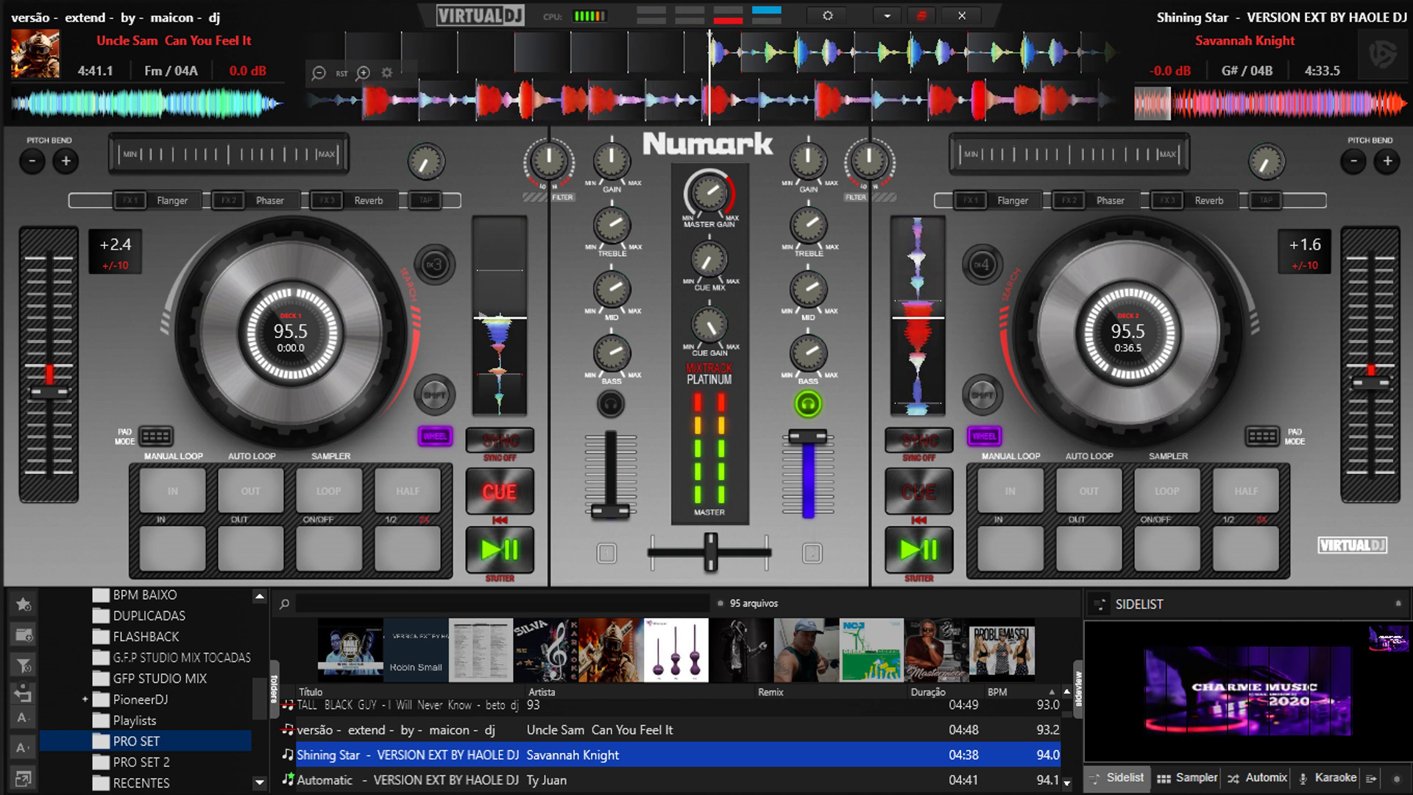
- Load "Automatic - VERSION EXT BY HAOLE DJ" onto deck 1 and show the video output full screen
{"action": "left_click", "coordinate": [413, 780]}
{"action": "key", "text": "ctrl+Left"}
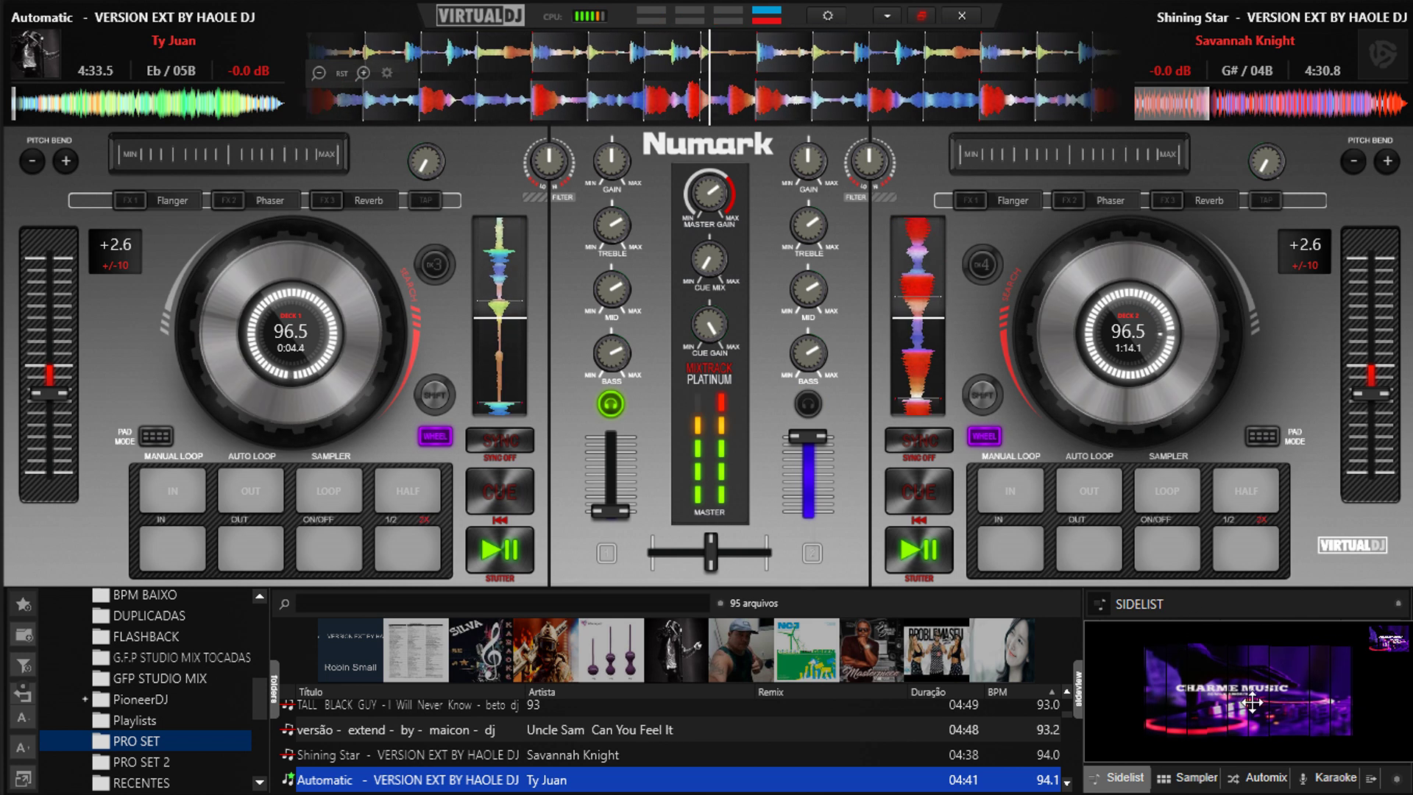
{"action": "double_click", "coordinate": [1203, 641]}
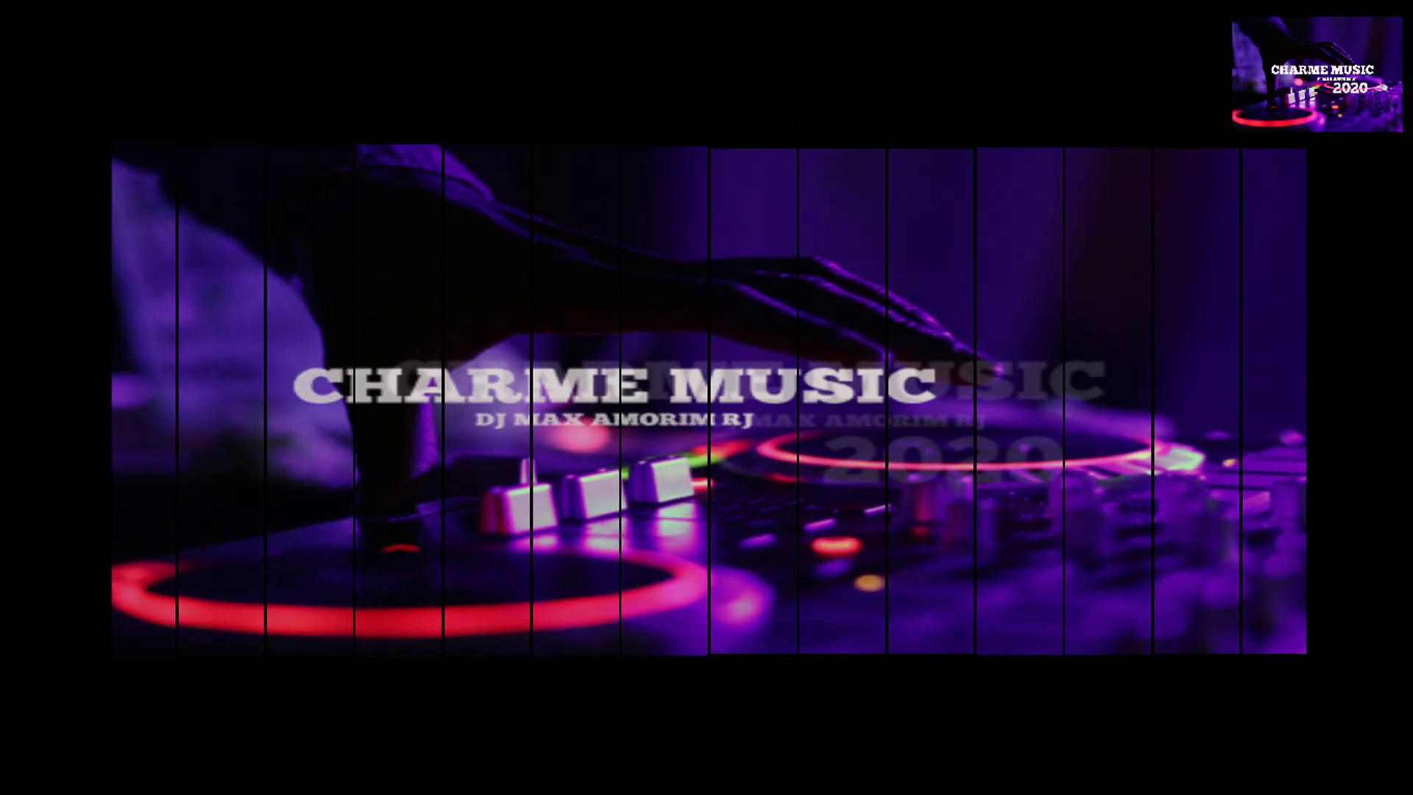
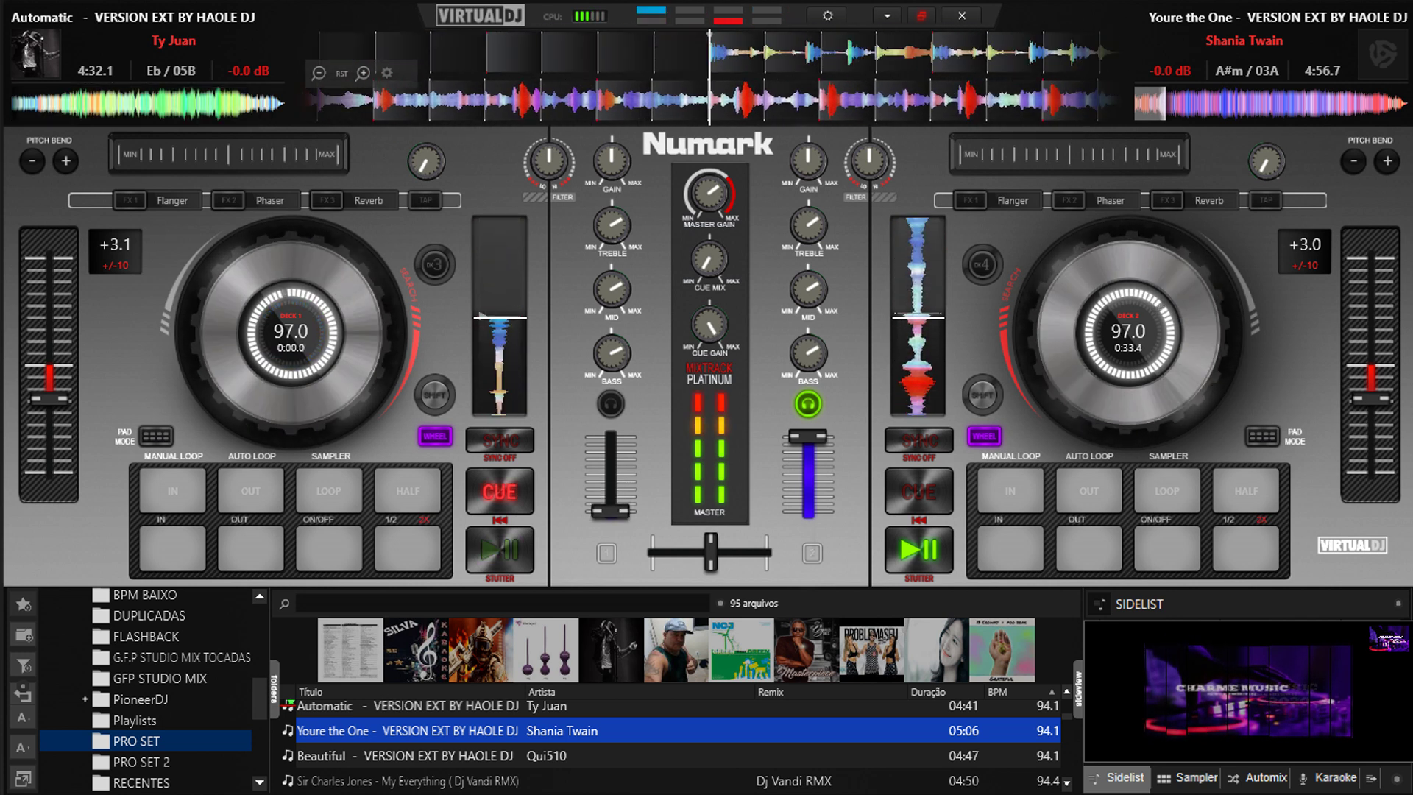
- Load "Beautiful - VERSION EXT BY HAOLE DJ" onto deck 1 and test its start against the track playing on deck 2
{"action": "left_click", "coordinate": [405, 756]}
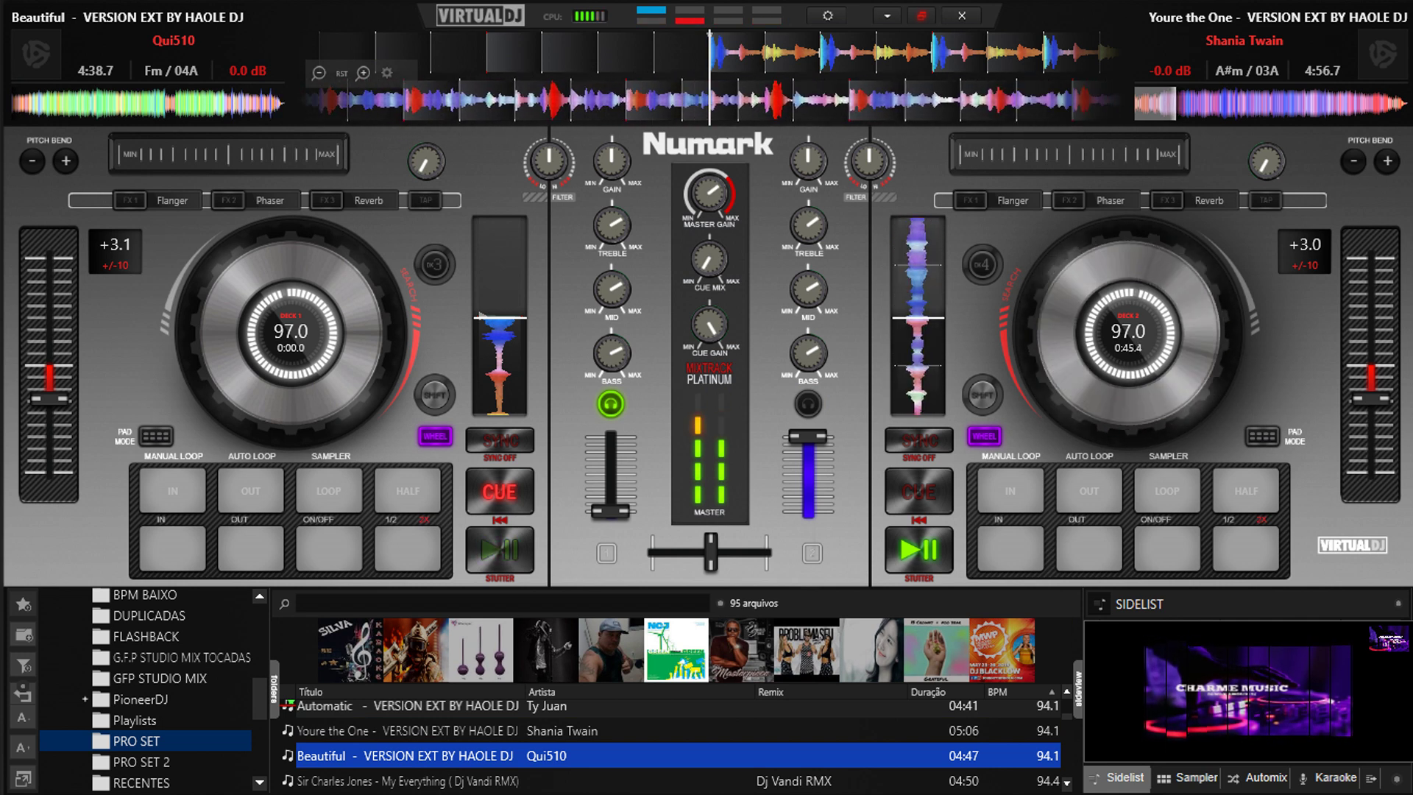
{"action": "key", "text": "space"}
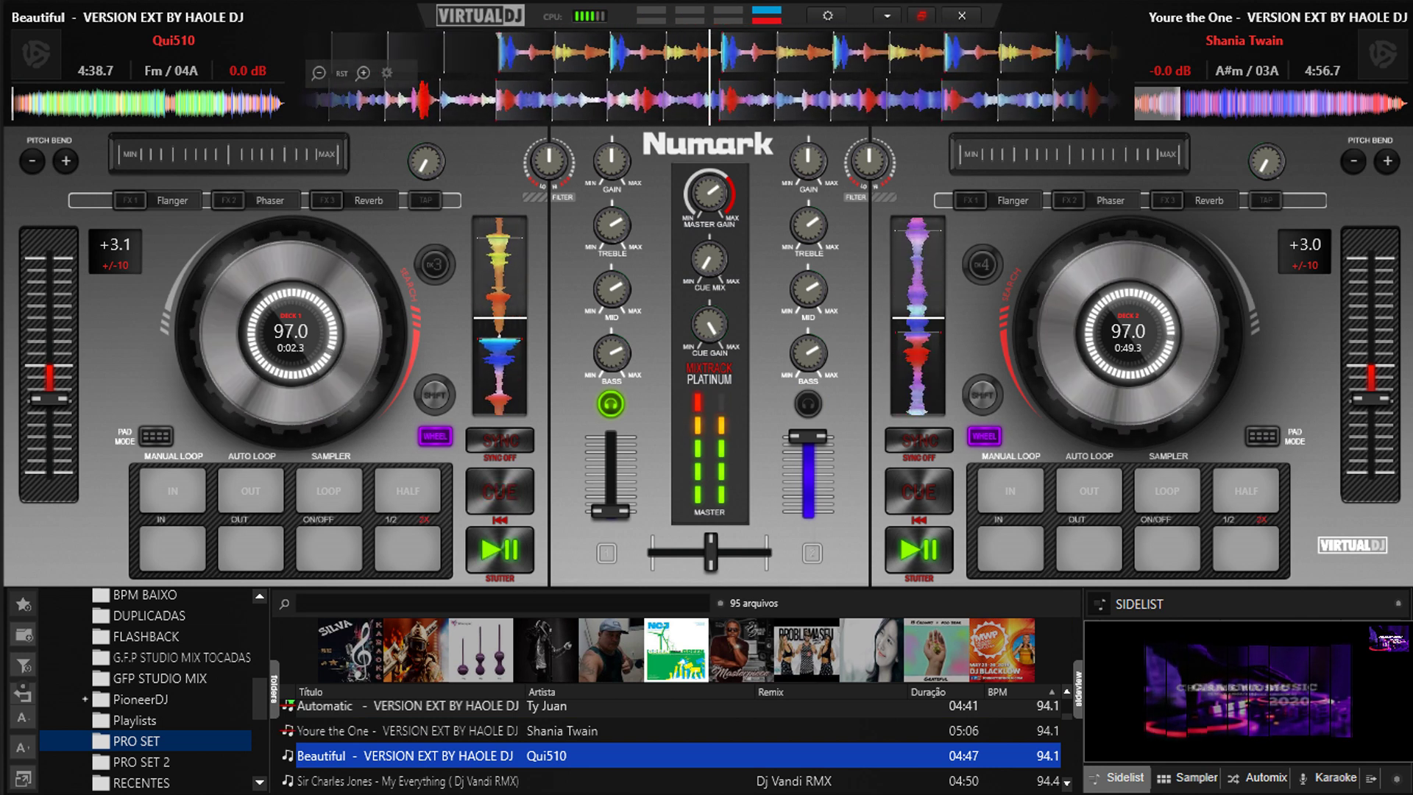
{"action": "key", "text": "space"}
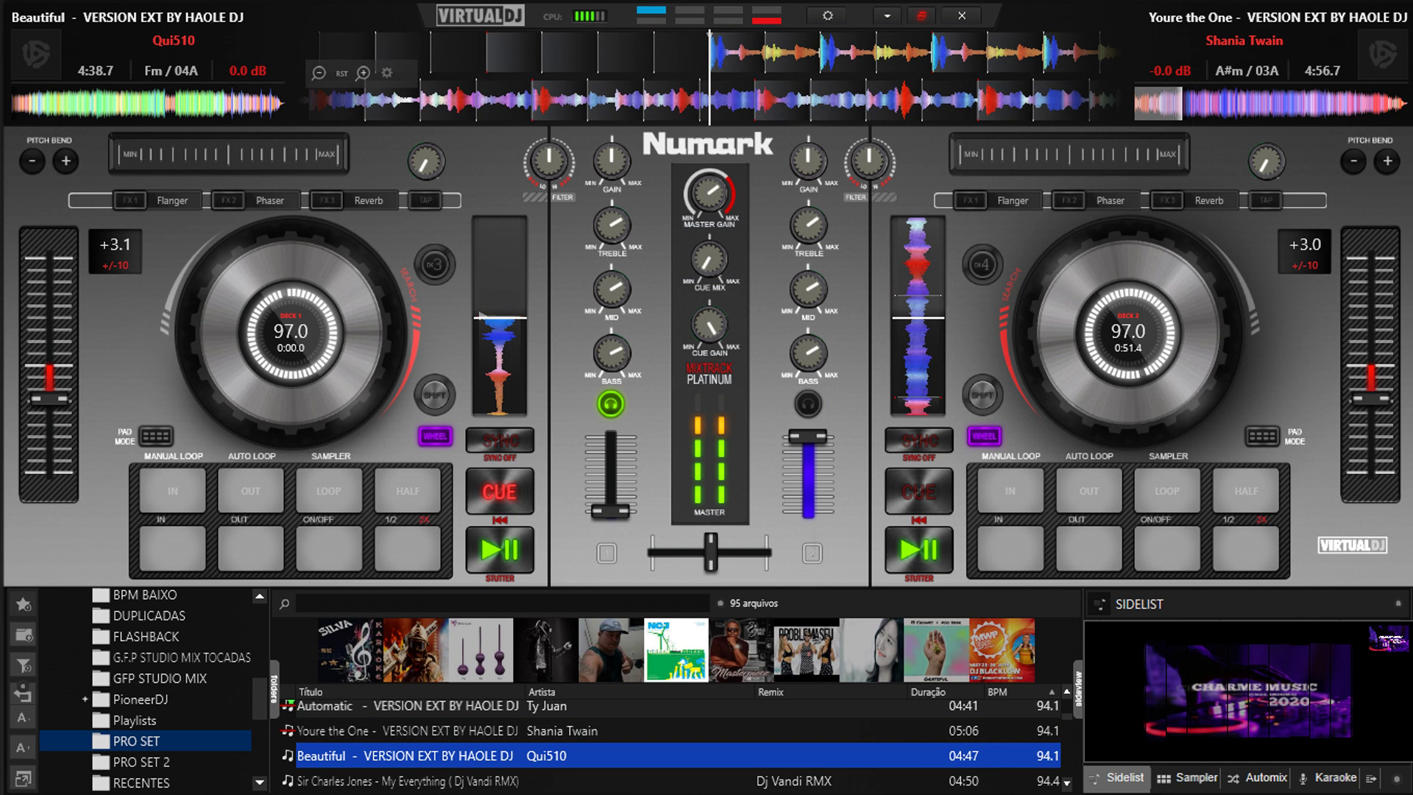
{"action": "key", "text": "space"}
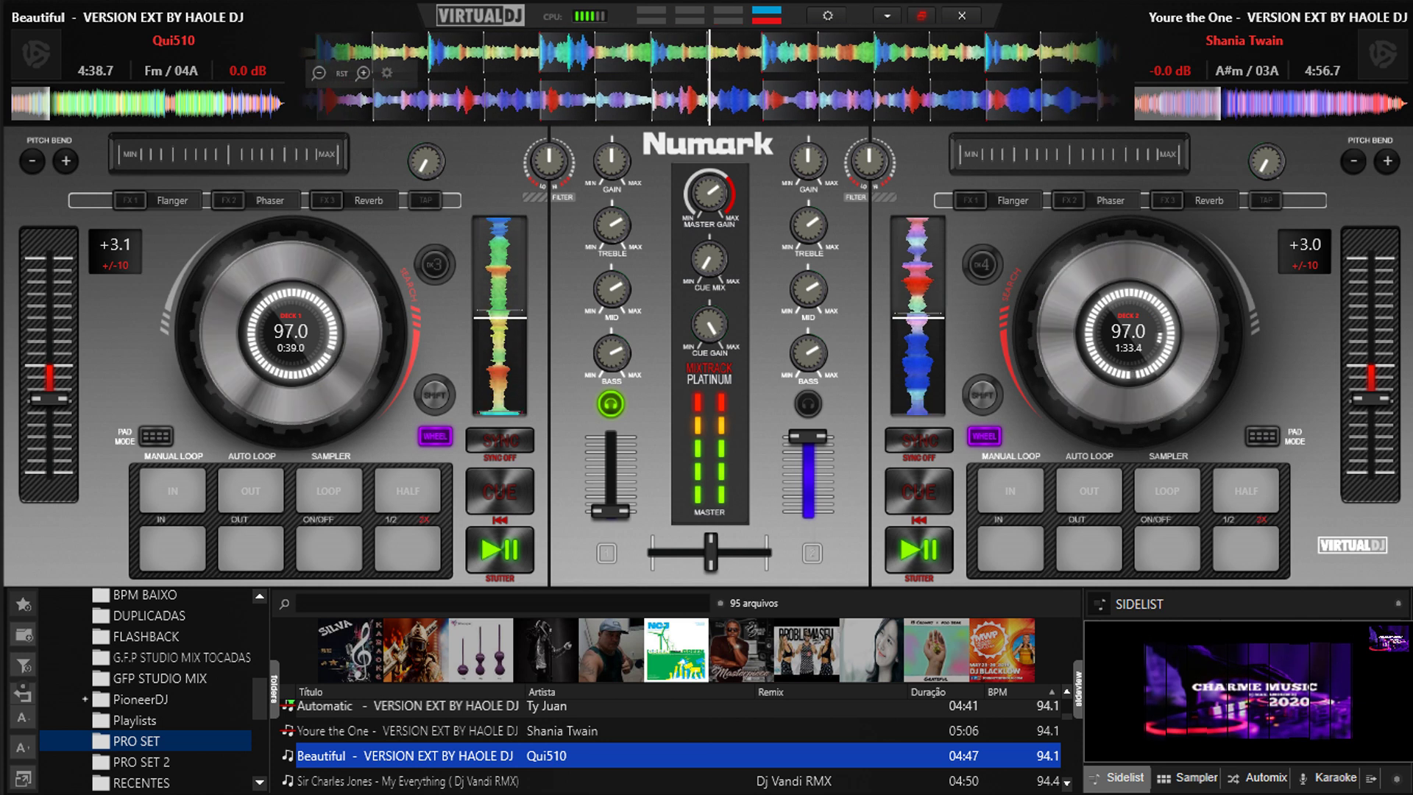
{"action": "key", "text": "ctrl+Left"}
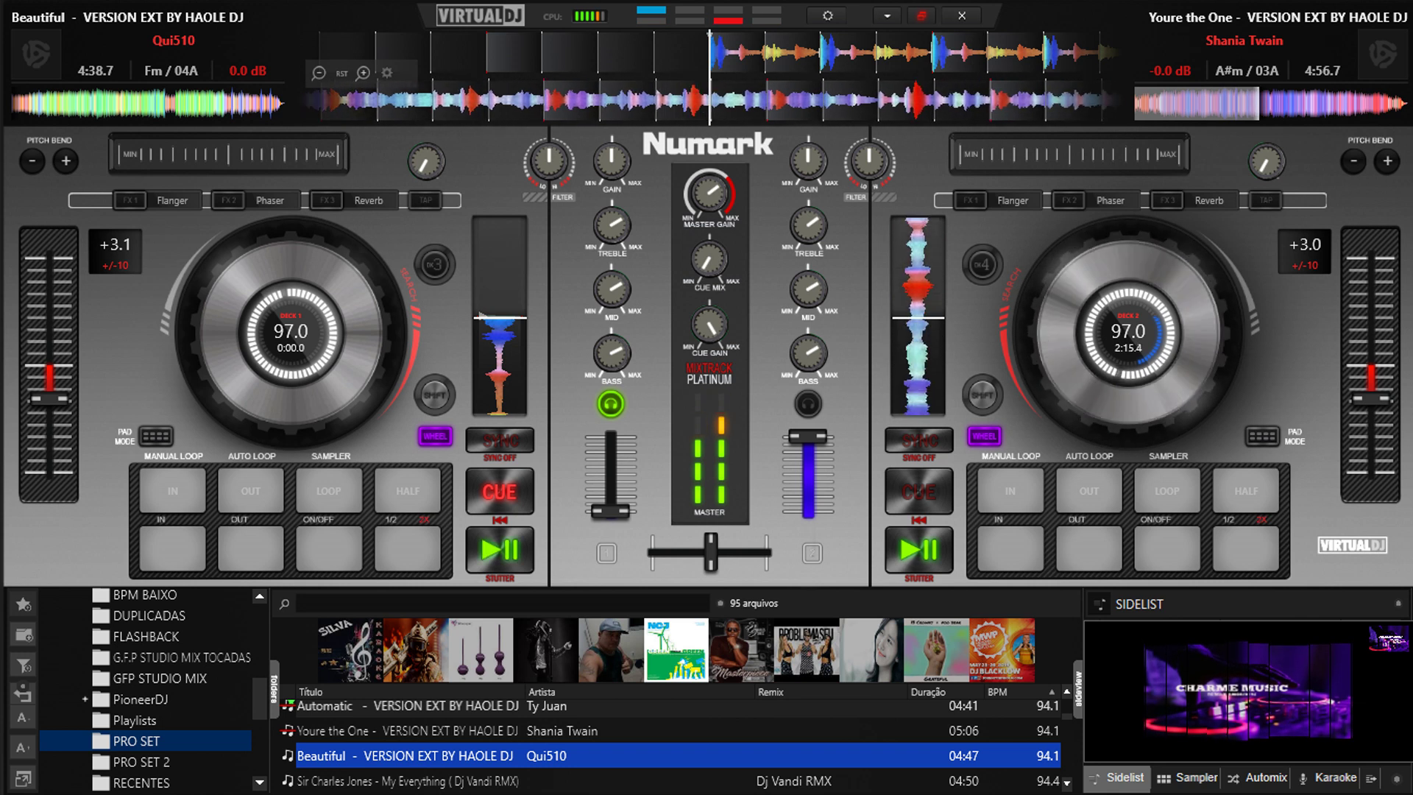
- View the video output full screen, and return to the mixer view
{"action": "double_click", "coordinate": [1297, 730]}
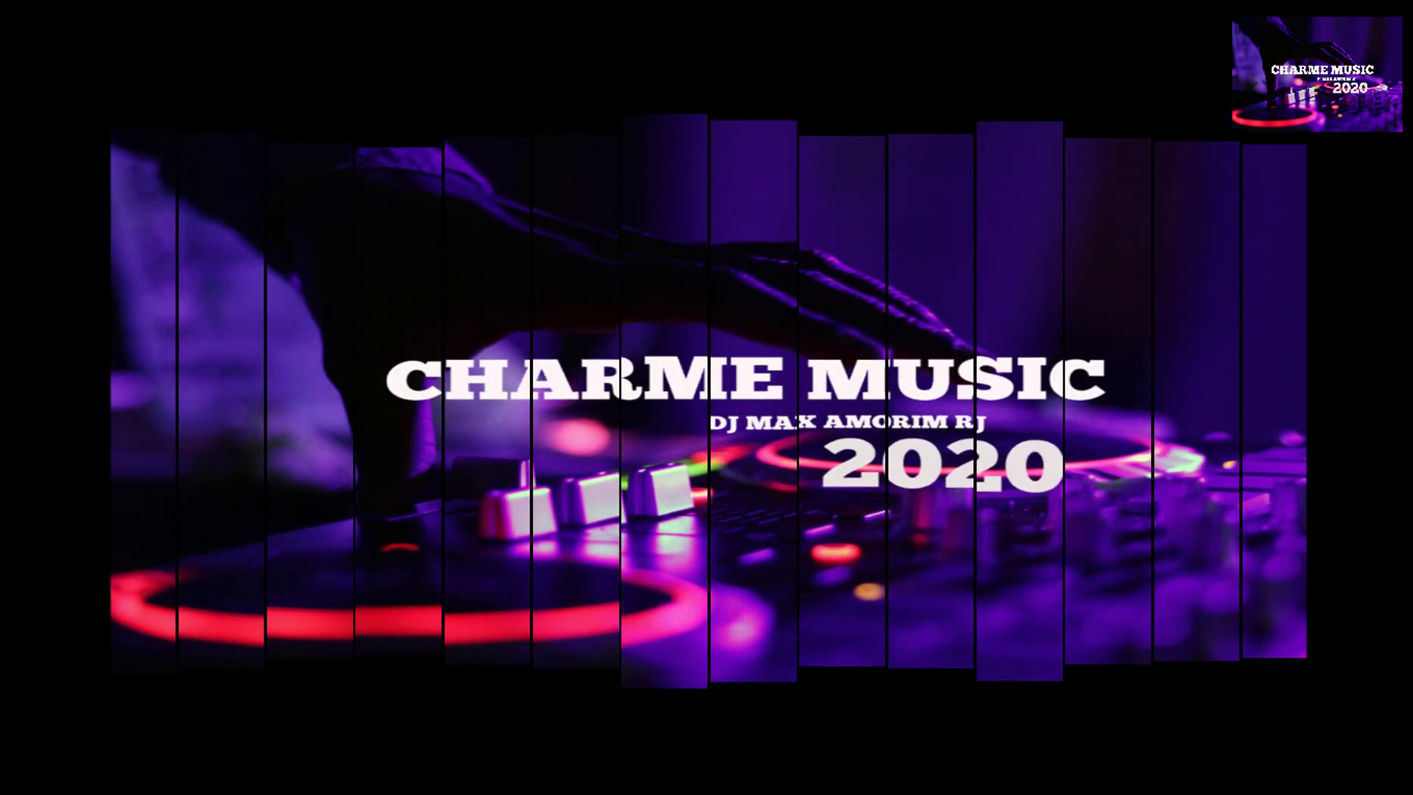
{"action": "double_click", "coordinate": [1319, 708]}
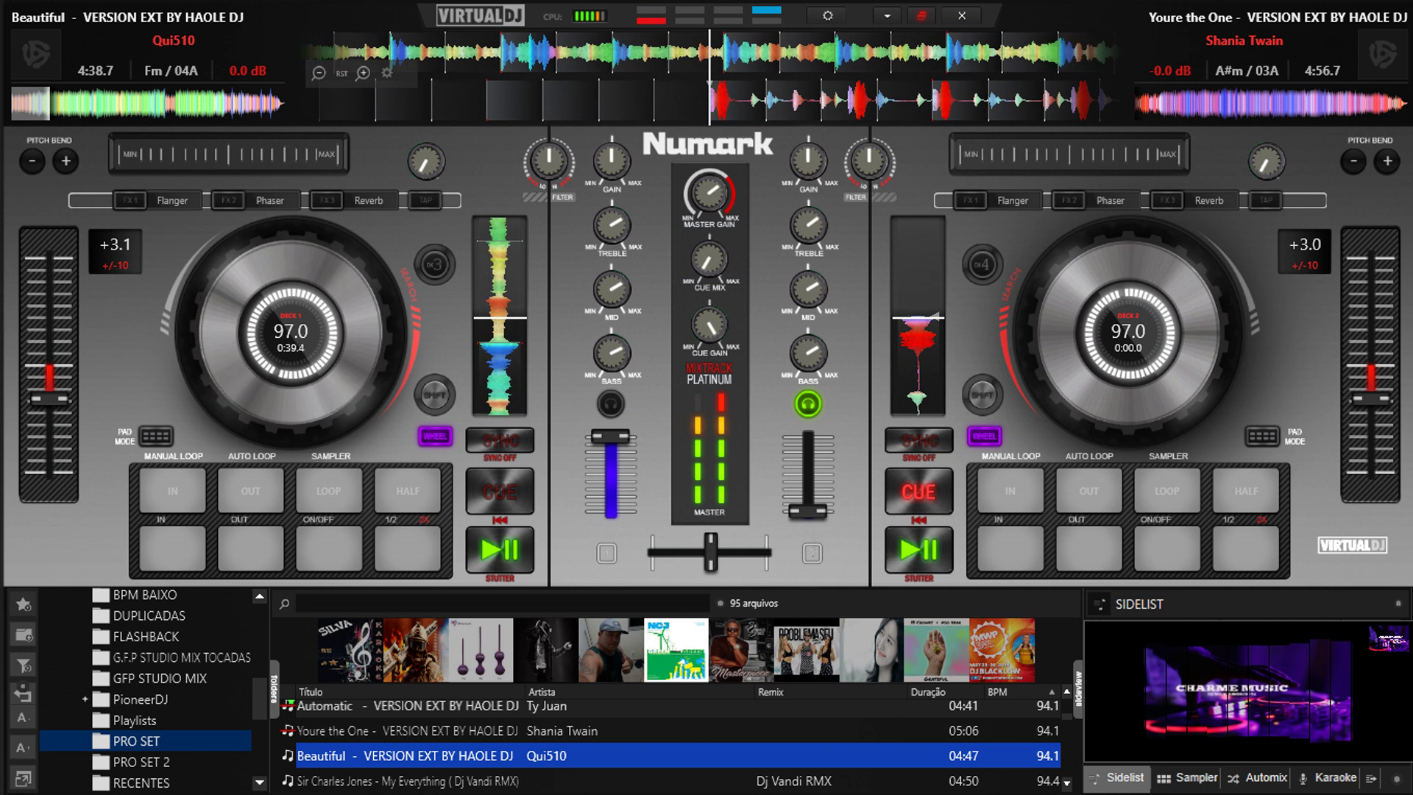
- Load "My Everything (Dj Vandi RMX)" from the PRO SET folder onto deck 2 and start playing it
{"action": "left_click", "coordinate": [413, 781]}
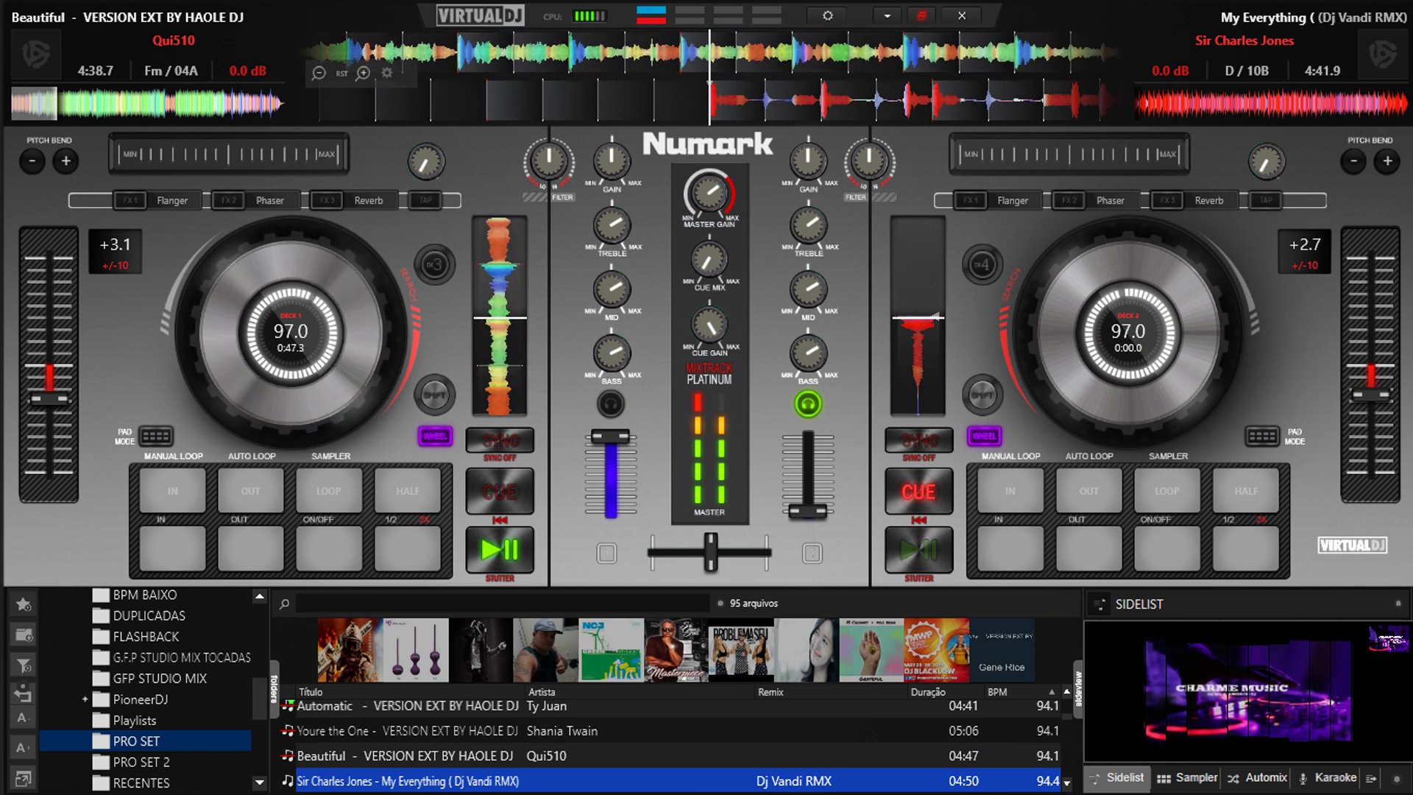
{"action": "key", "text": "space"}
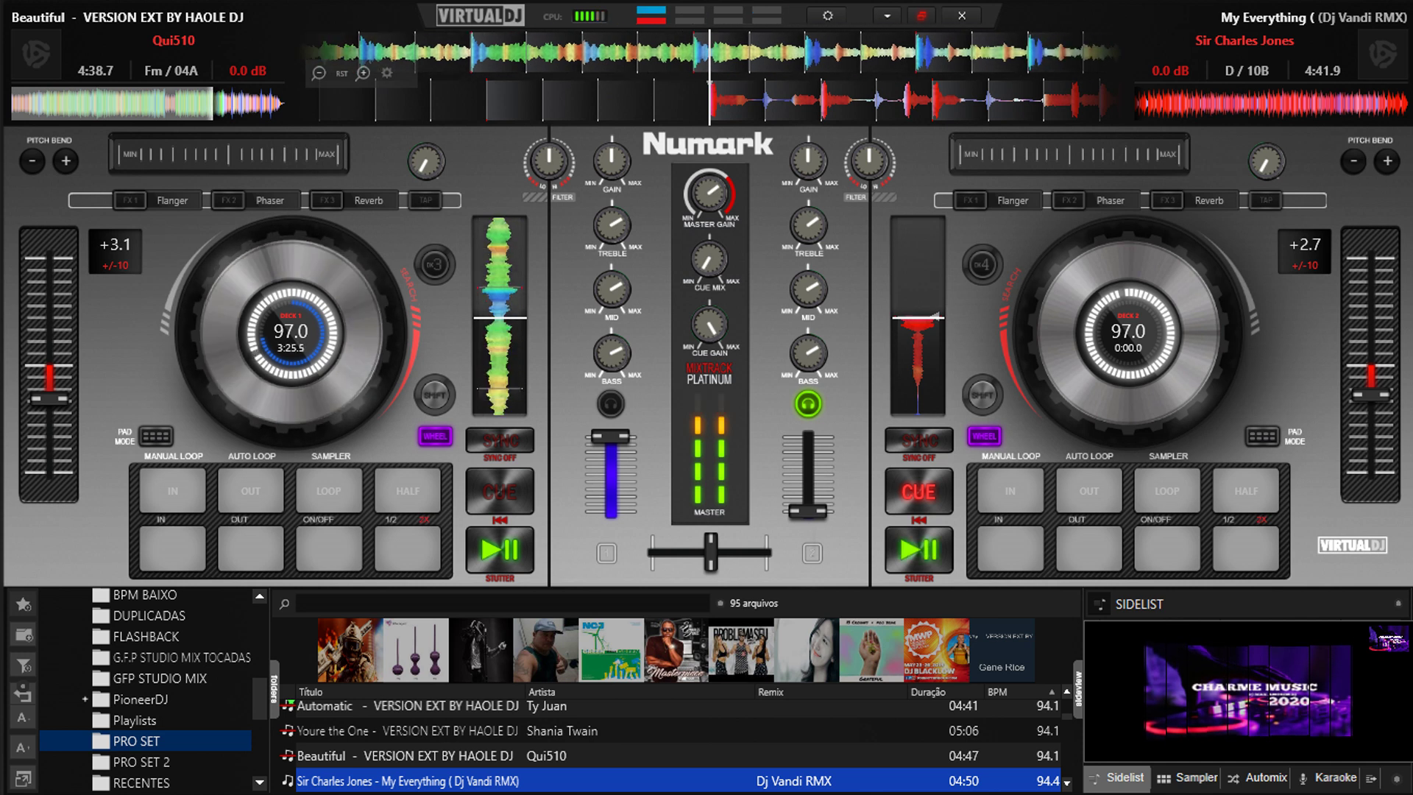
{"action": "key", "text": "space"}
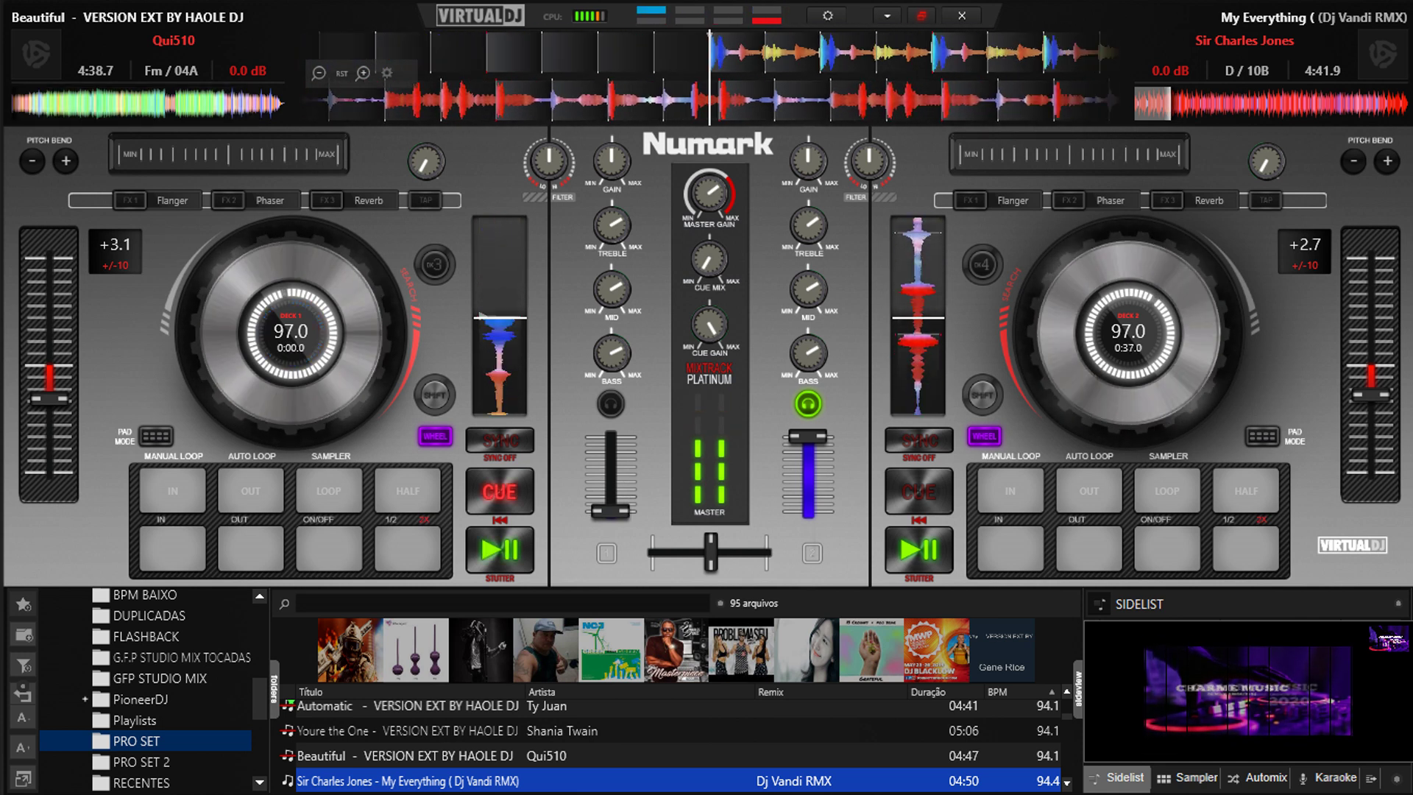
- Load "CANDY GIRL - EXTEND MIX" onto deck 1 and try to line up its start
{"action": "key", "text": "Down"}
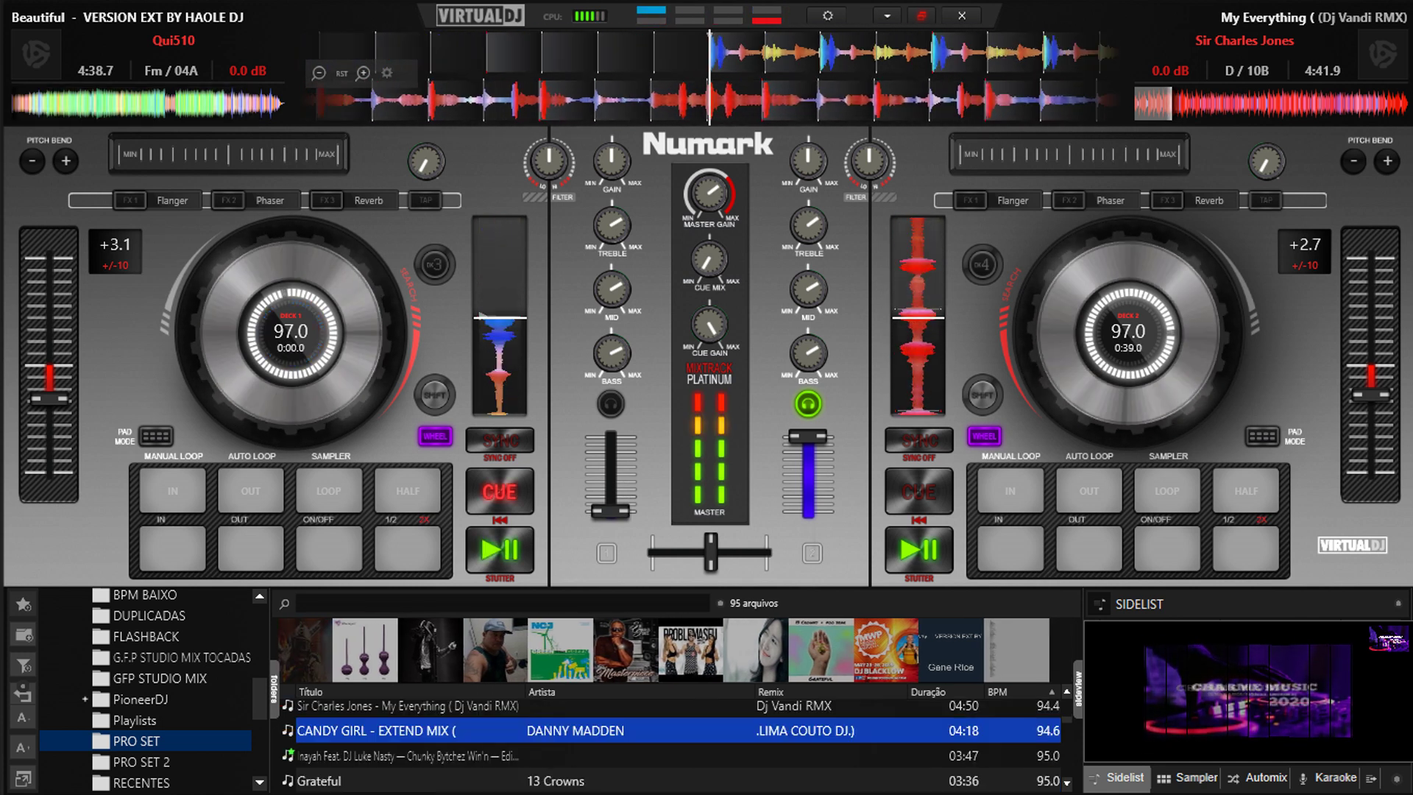
{"action": "key", "text": "shift+Left"}
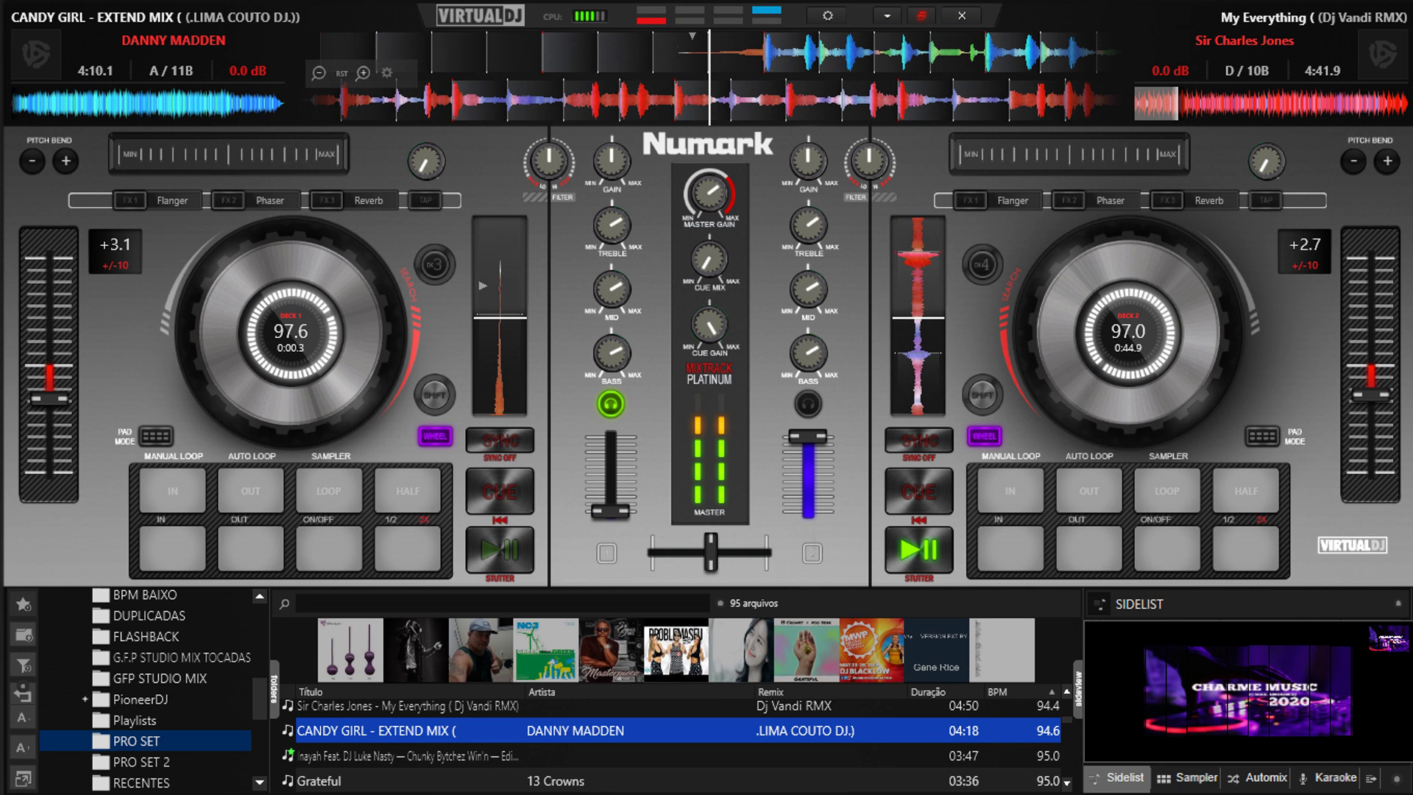
{"action": "key", "text": "space"}
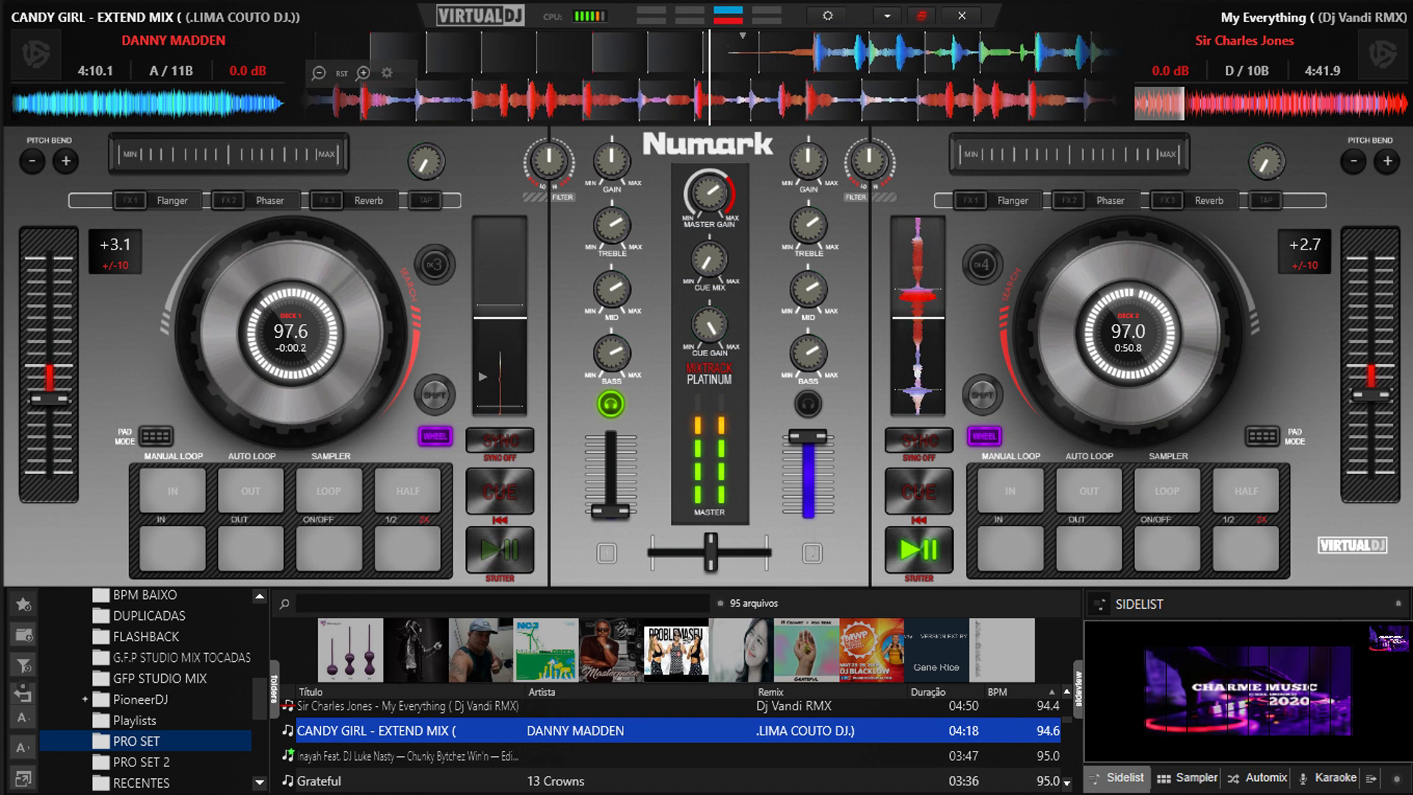
{"action": "key", "text": "space"}
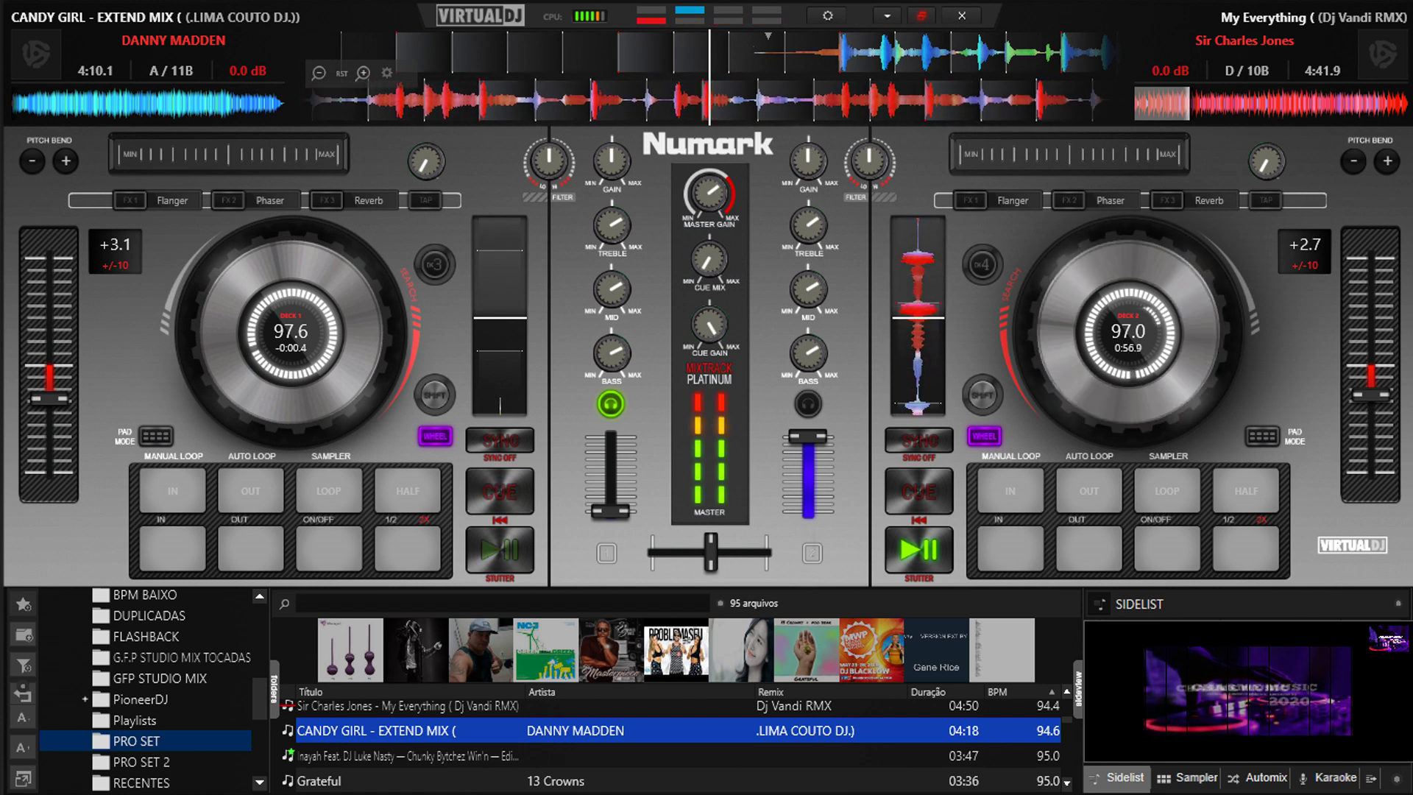
- Load the Inayah "Chunky Bytchez Win'n" edit onto deck 1 and show the video output full screen
{"action": "left_click", "coordinate": [516, 756]}
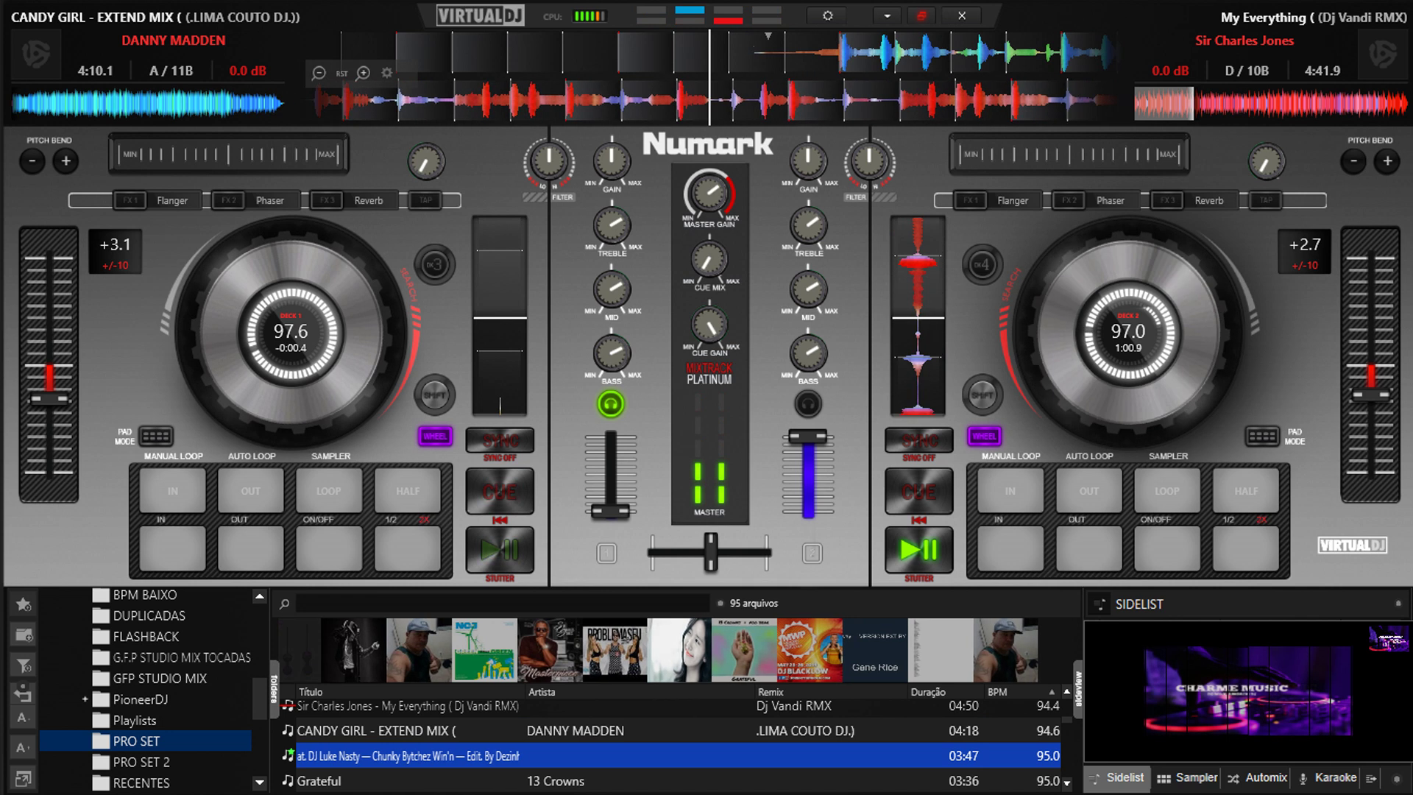
{"action": "key", "text": "ctrl+Left"}
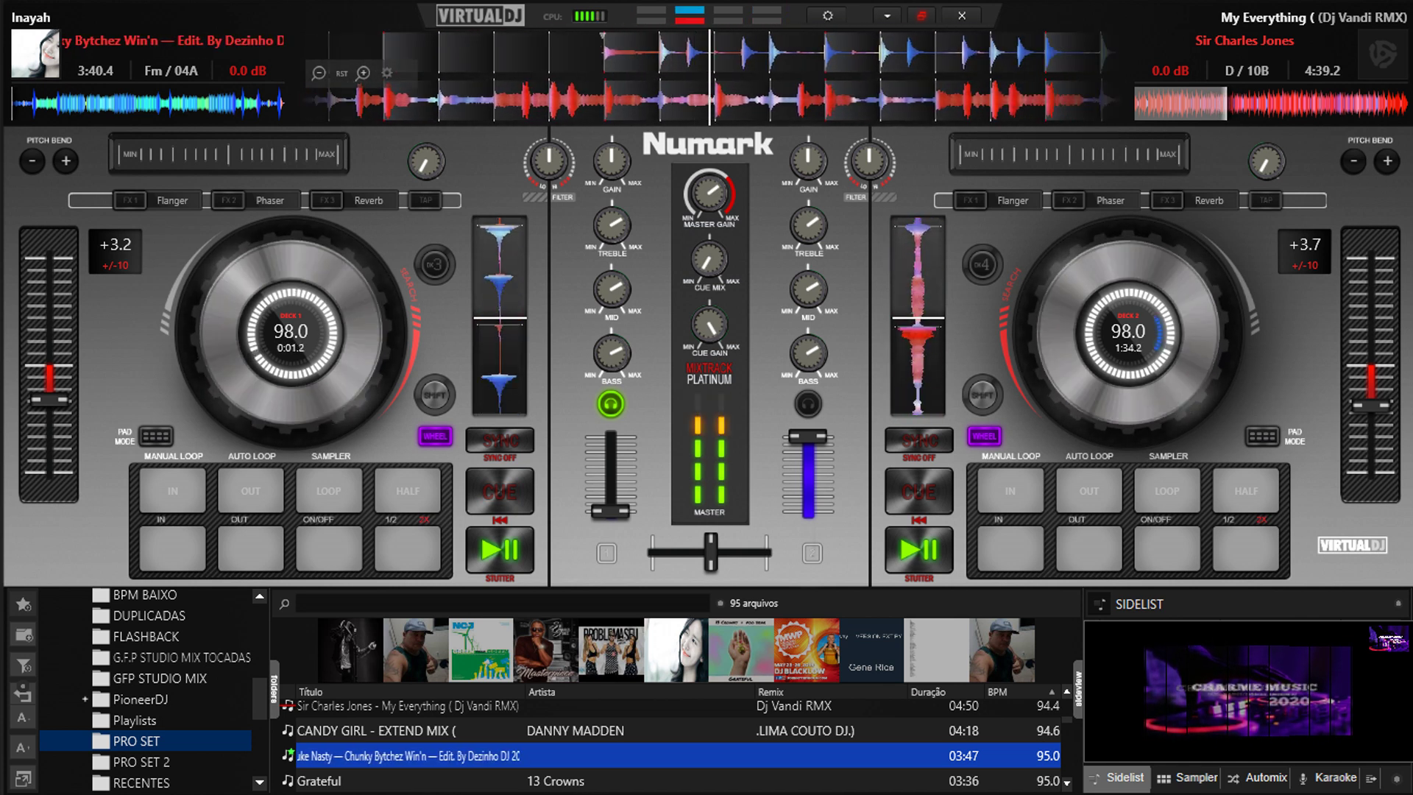
{"action": "double_click", "coordinate": [1247, 718]}
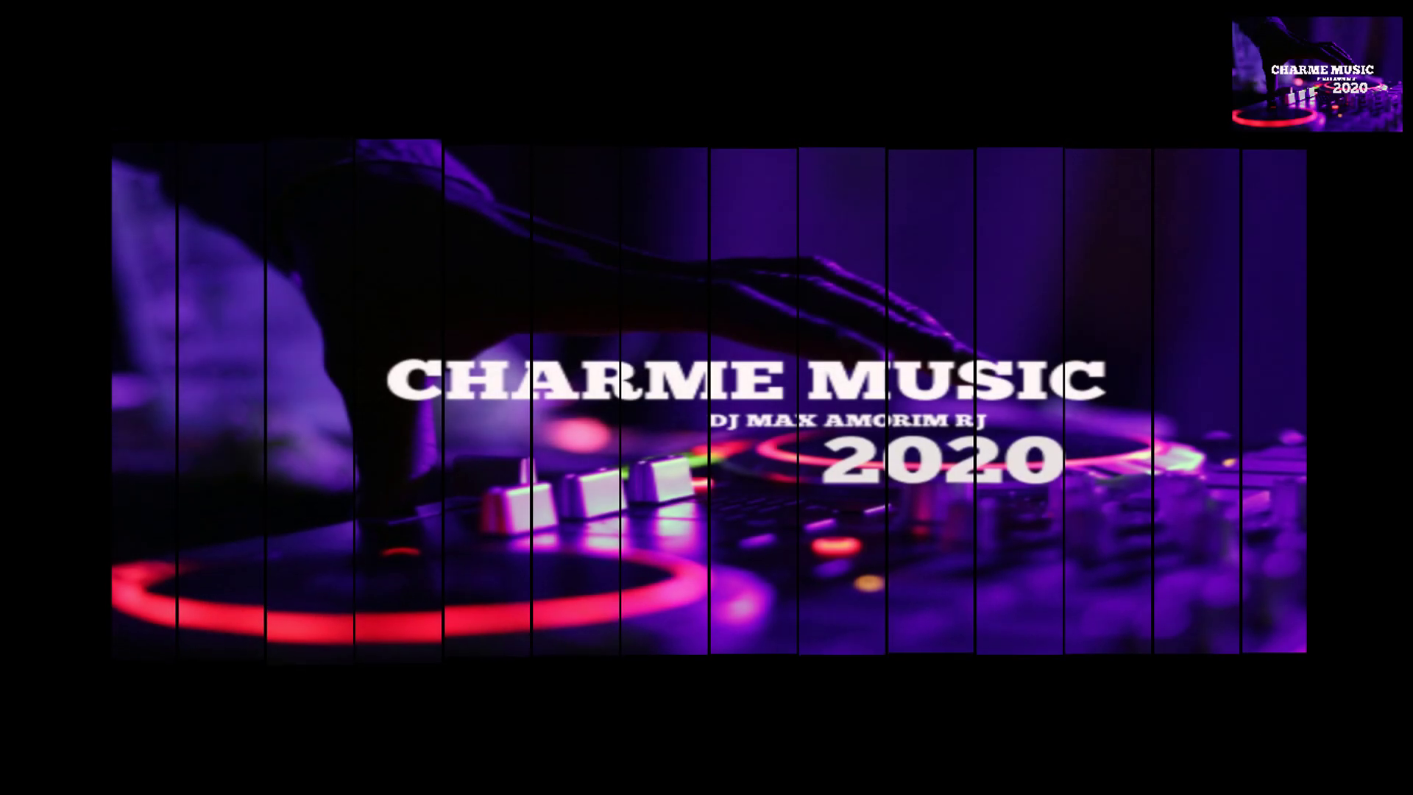
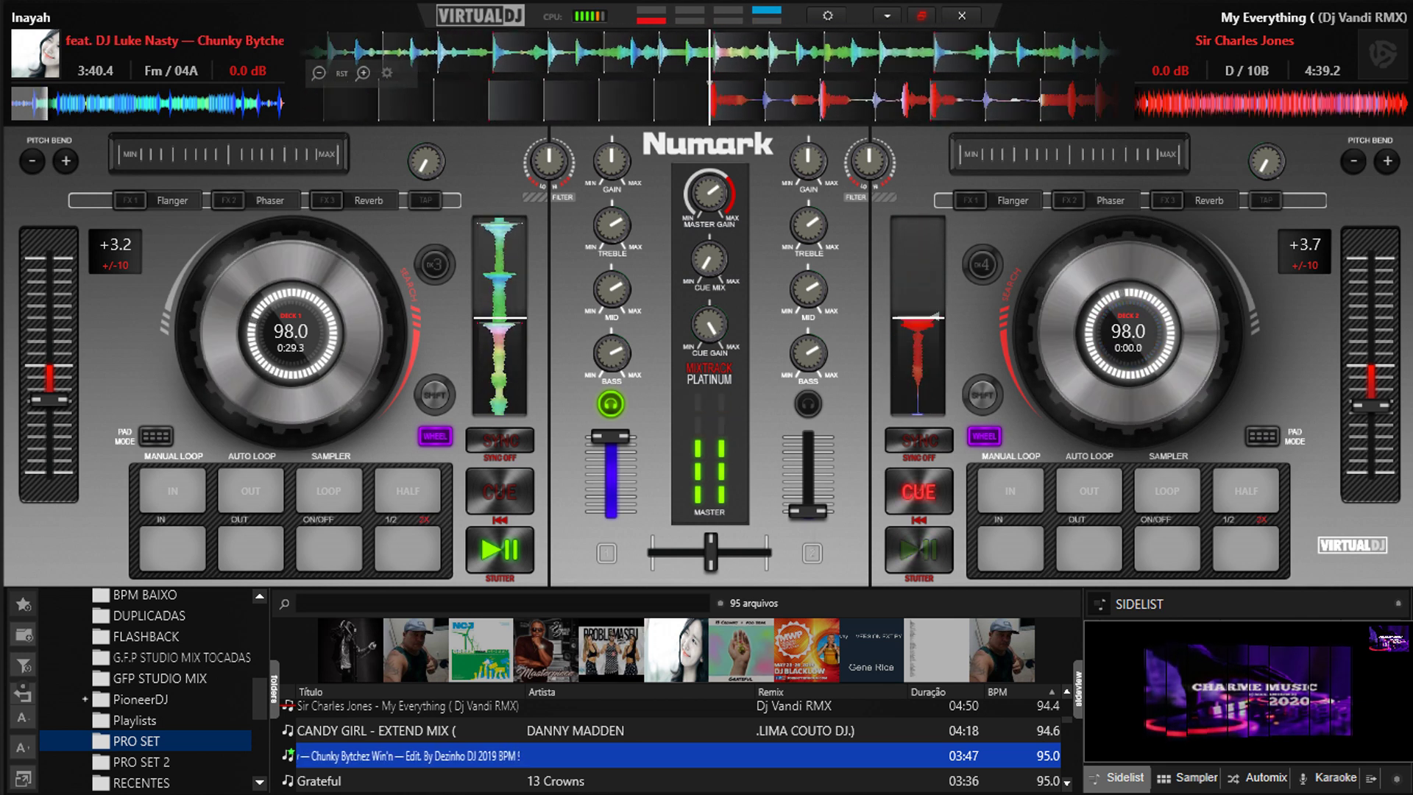
- Load "Grateful" by 13 Crowns onto deck 2
{"action": "left_click", "coordinate": [319, 781]}
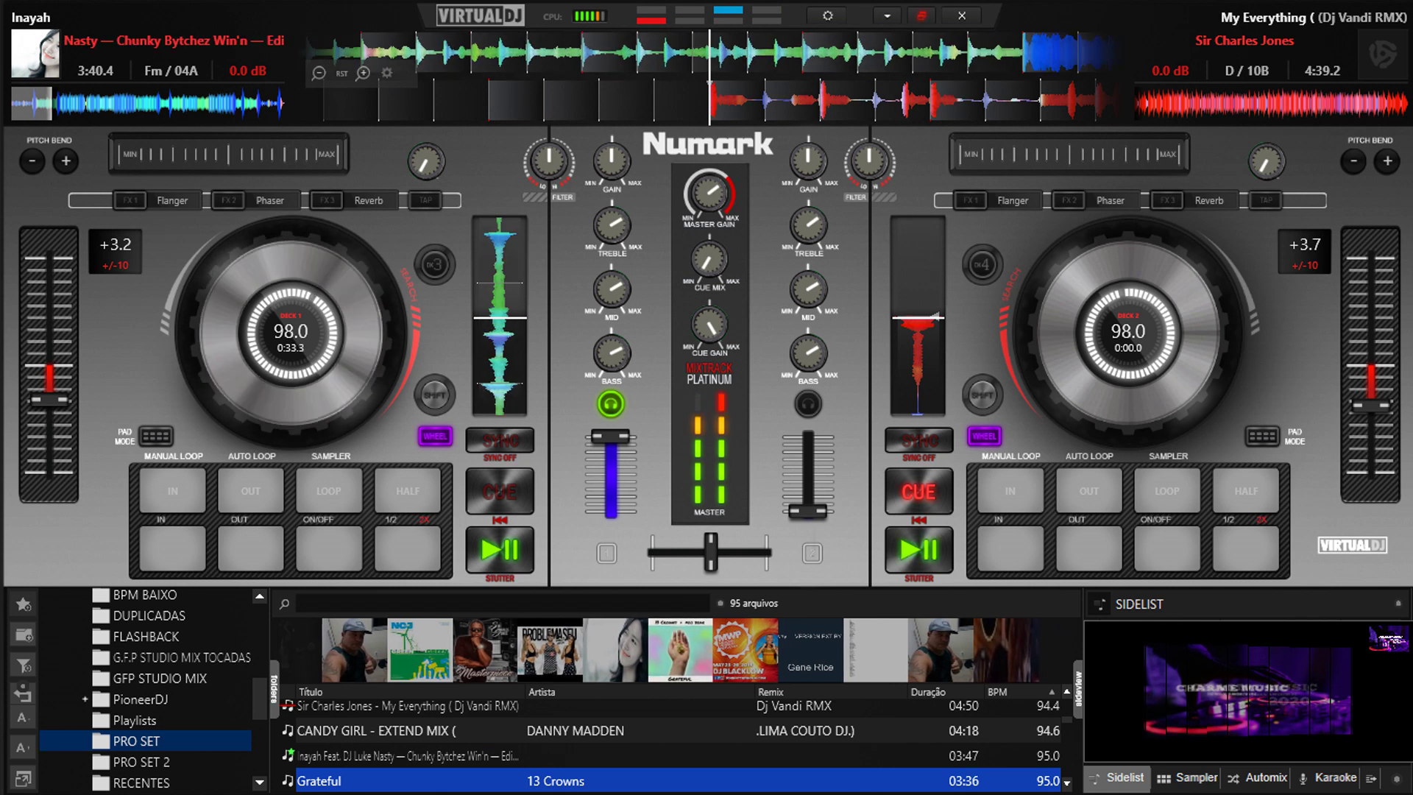
{"action": "key", "text": "shift+Right"}
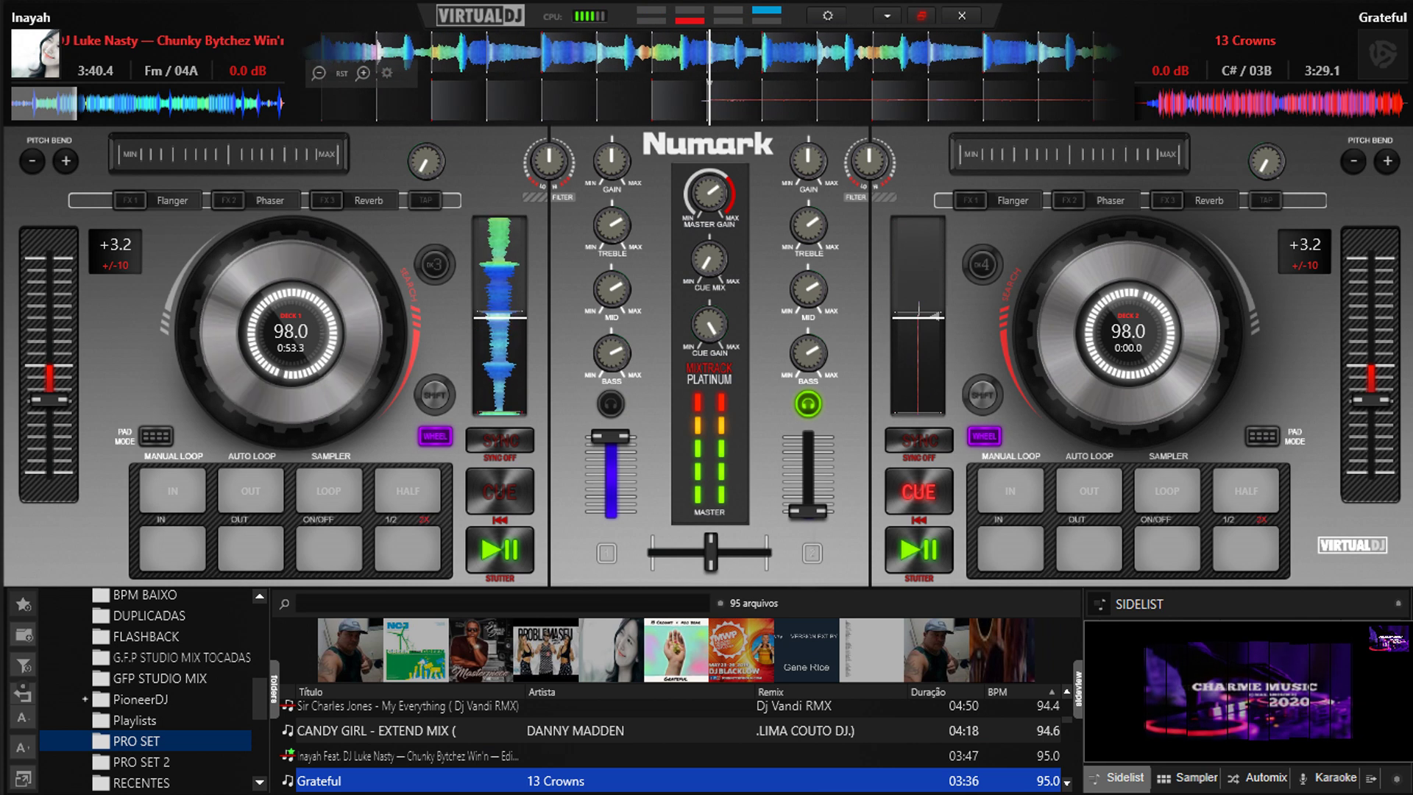
- Browse the PRO SET tracks from "Grateful" down to "Auf und davon" for the next song to mix
{"action": "key", "text": "Down"}
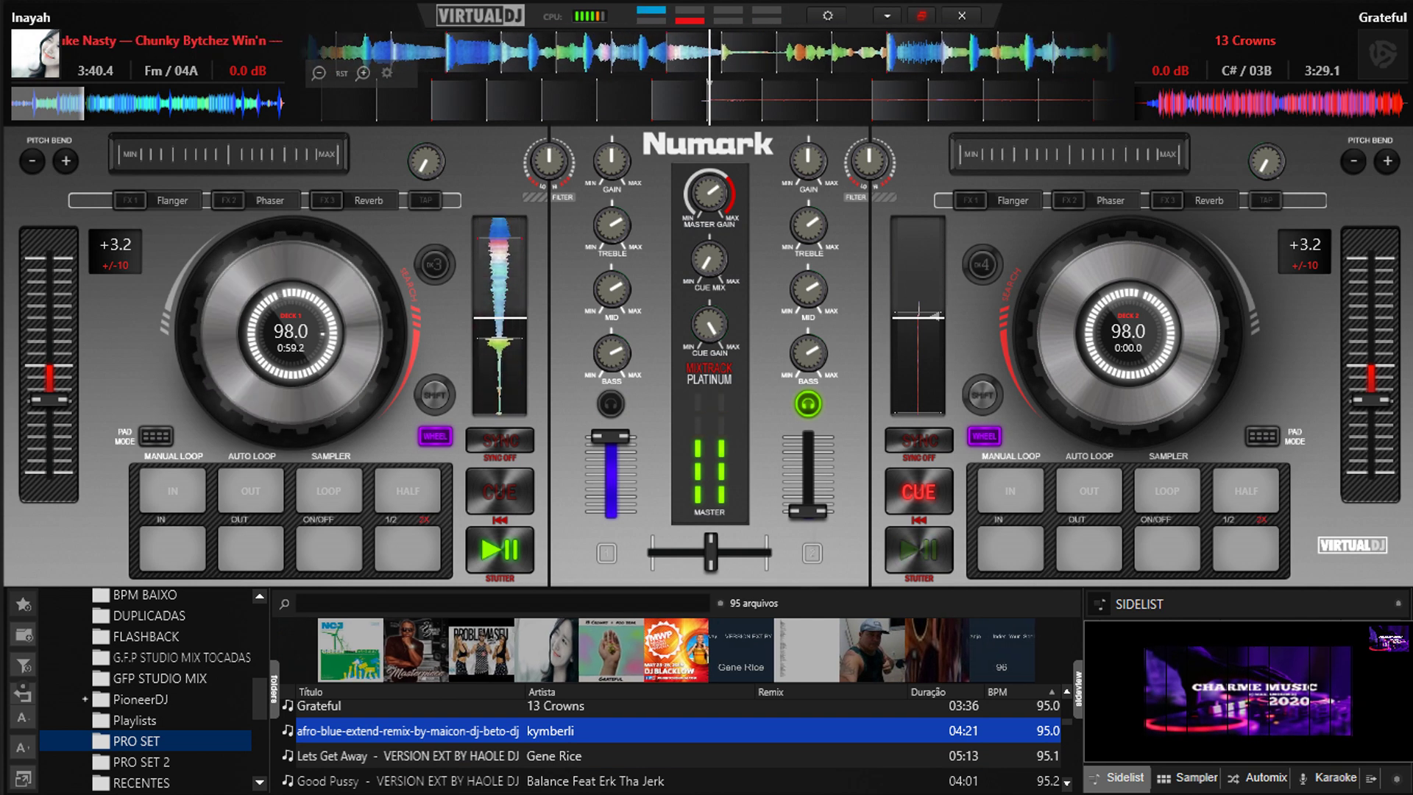
{"action": "key", "text": "Down"}
{"action": "key", "text": "Down"}
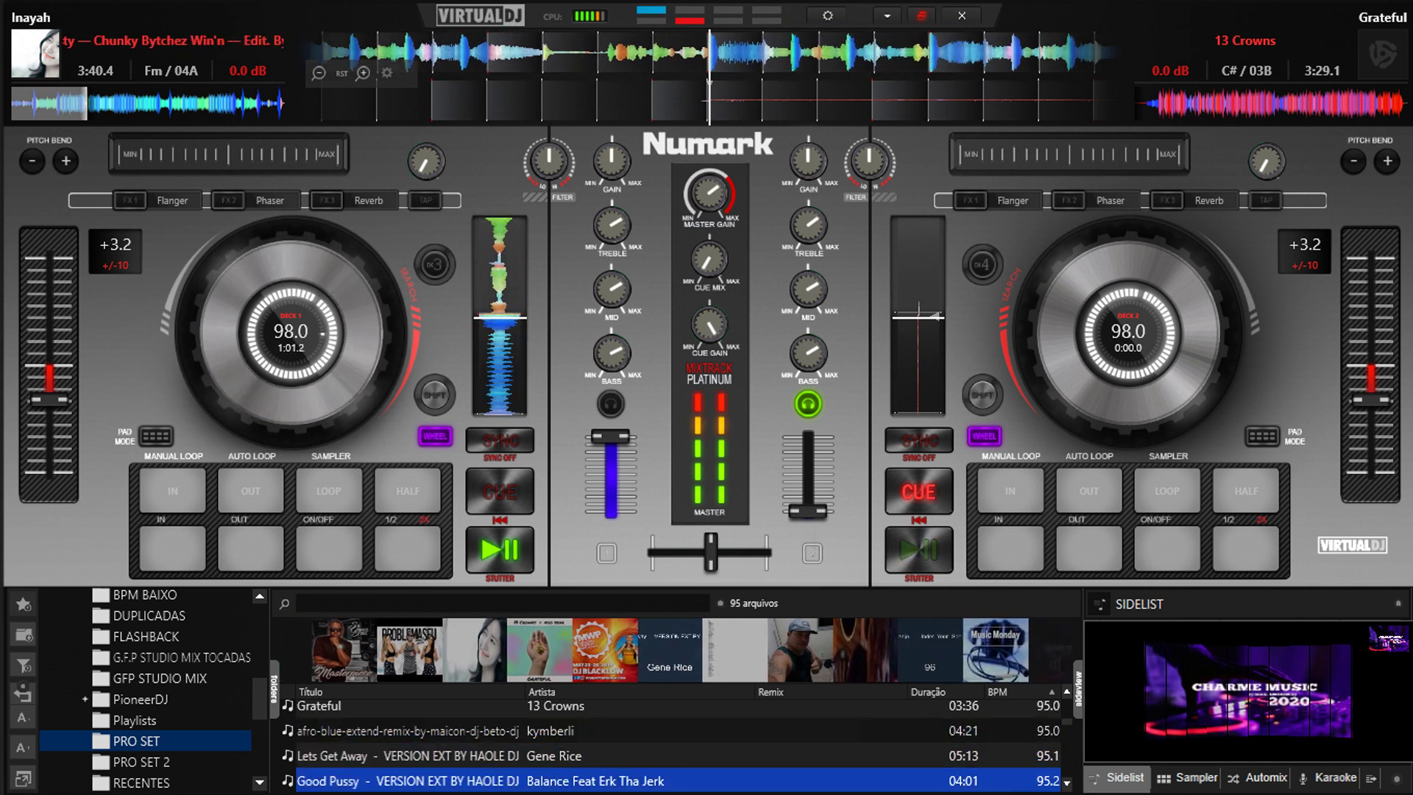
{"action": "key", "text": "Down"}
{"action": "key", "text": "Down"}
{"action": "key", "text": "Down"}
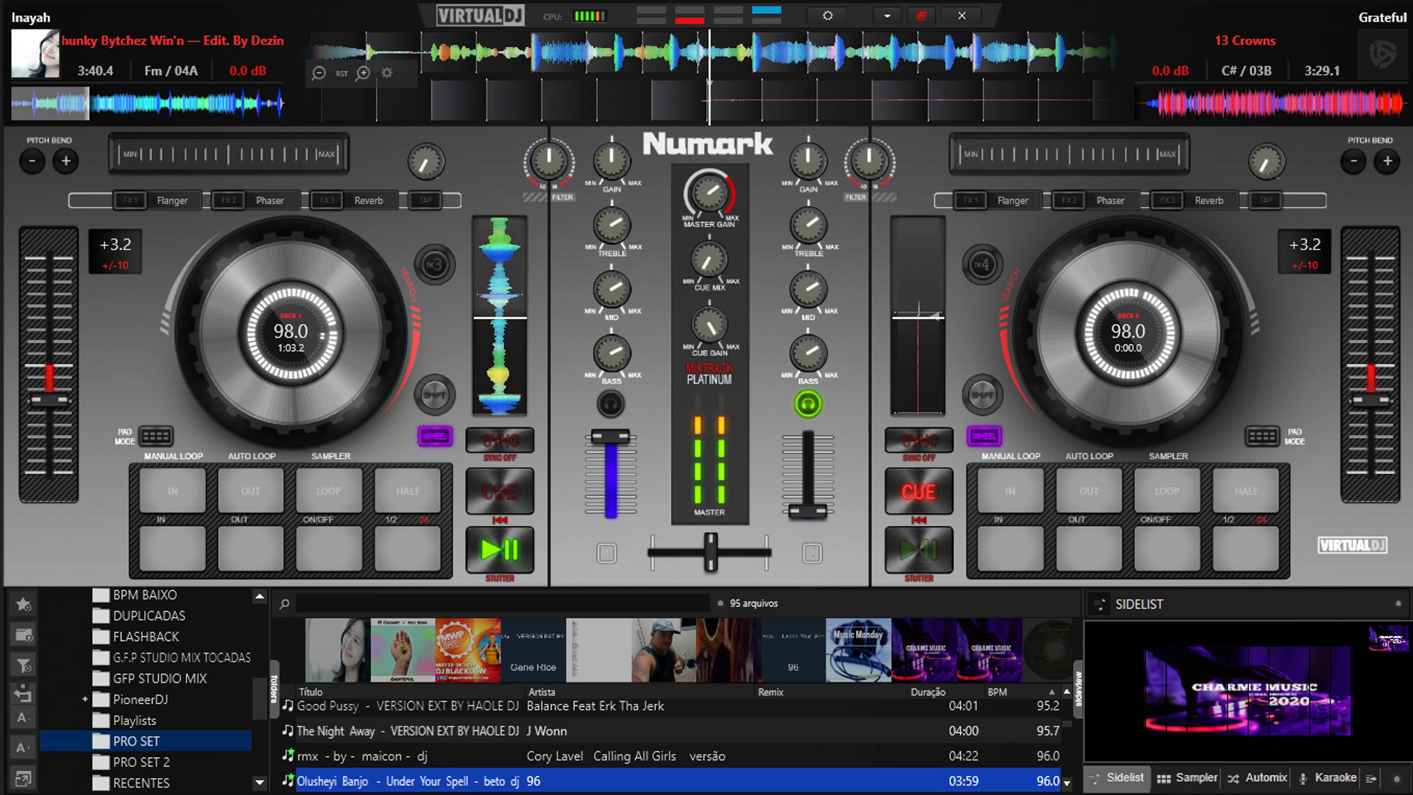
{"action": "key", "text": "Down"}
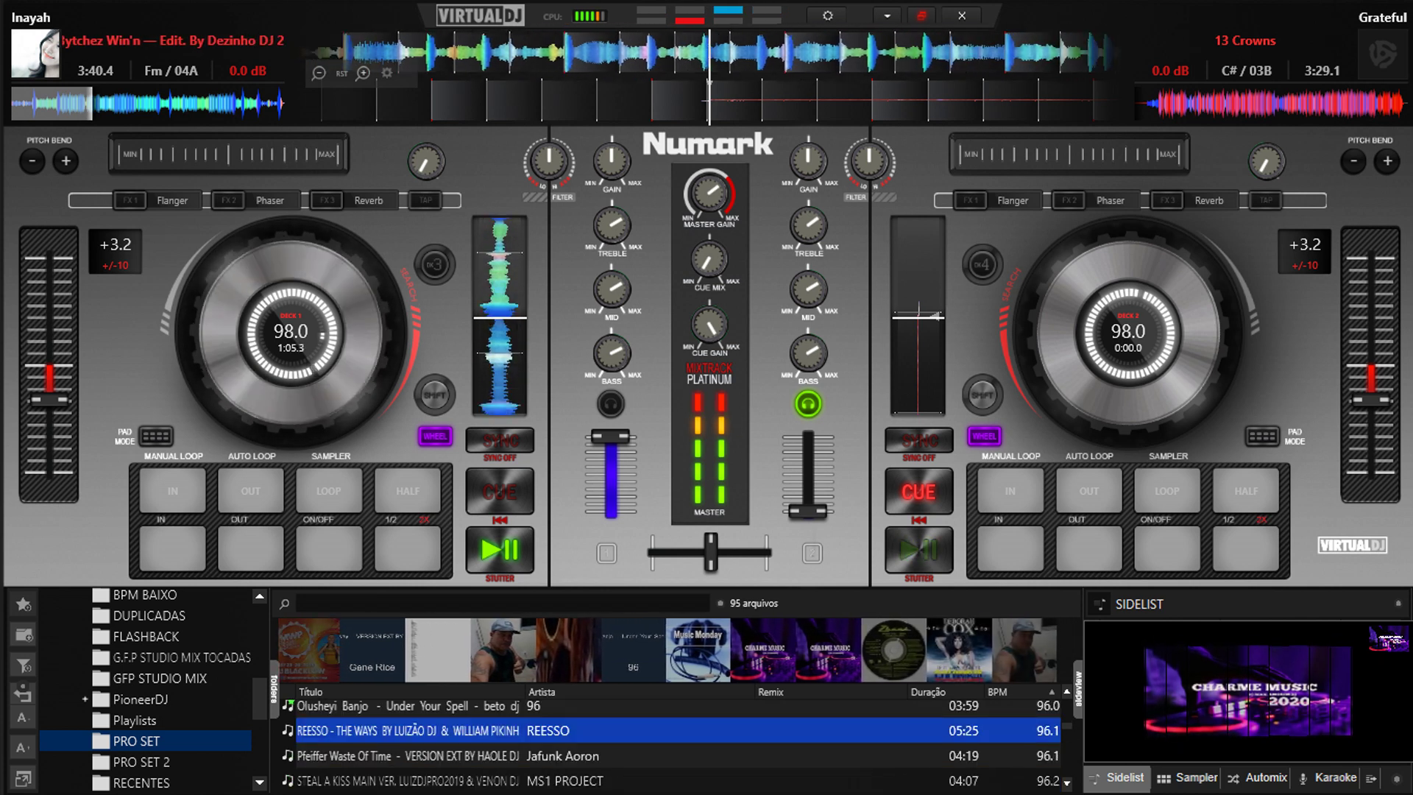
{"action": "key", "text": "Down"}
{"action": "key", "text": "Down"}
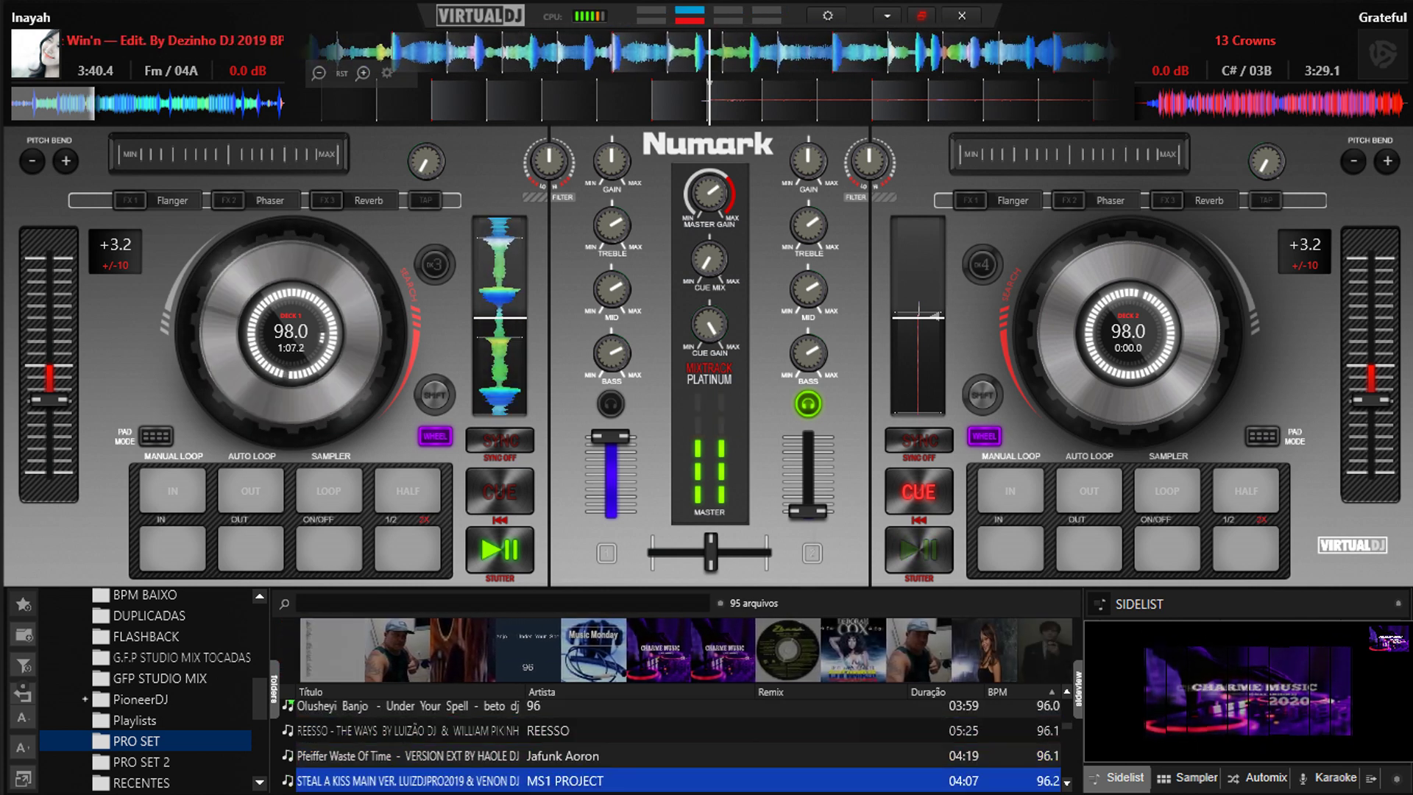
{"action": "key", "text": "Down"}
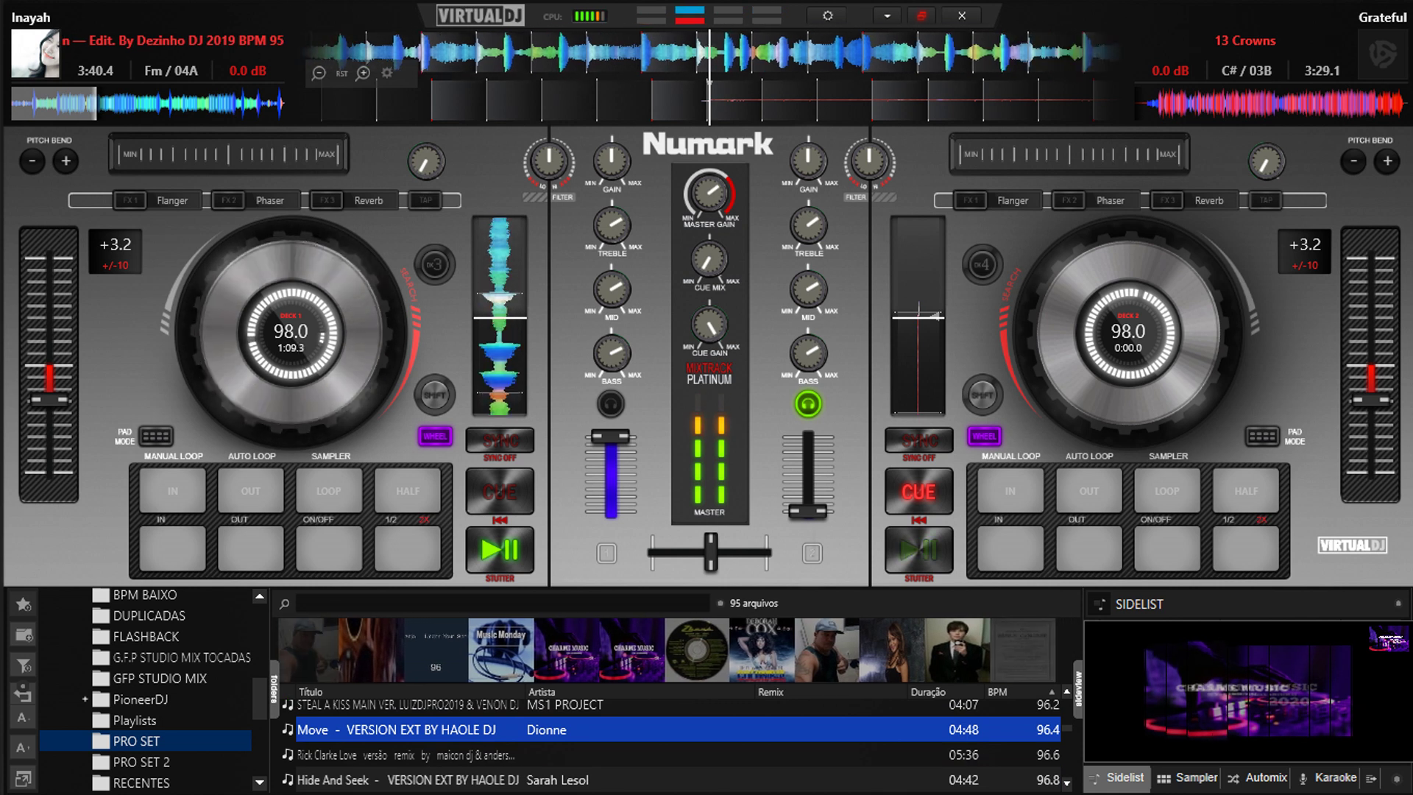
{"action": "key", "text": "Down"}
{"action": "key", "text": "Down"}
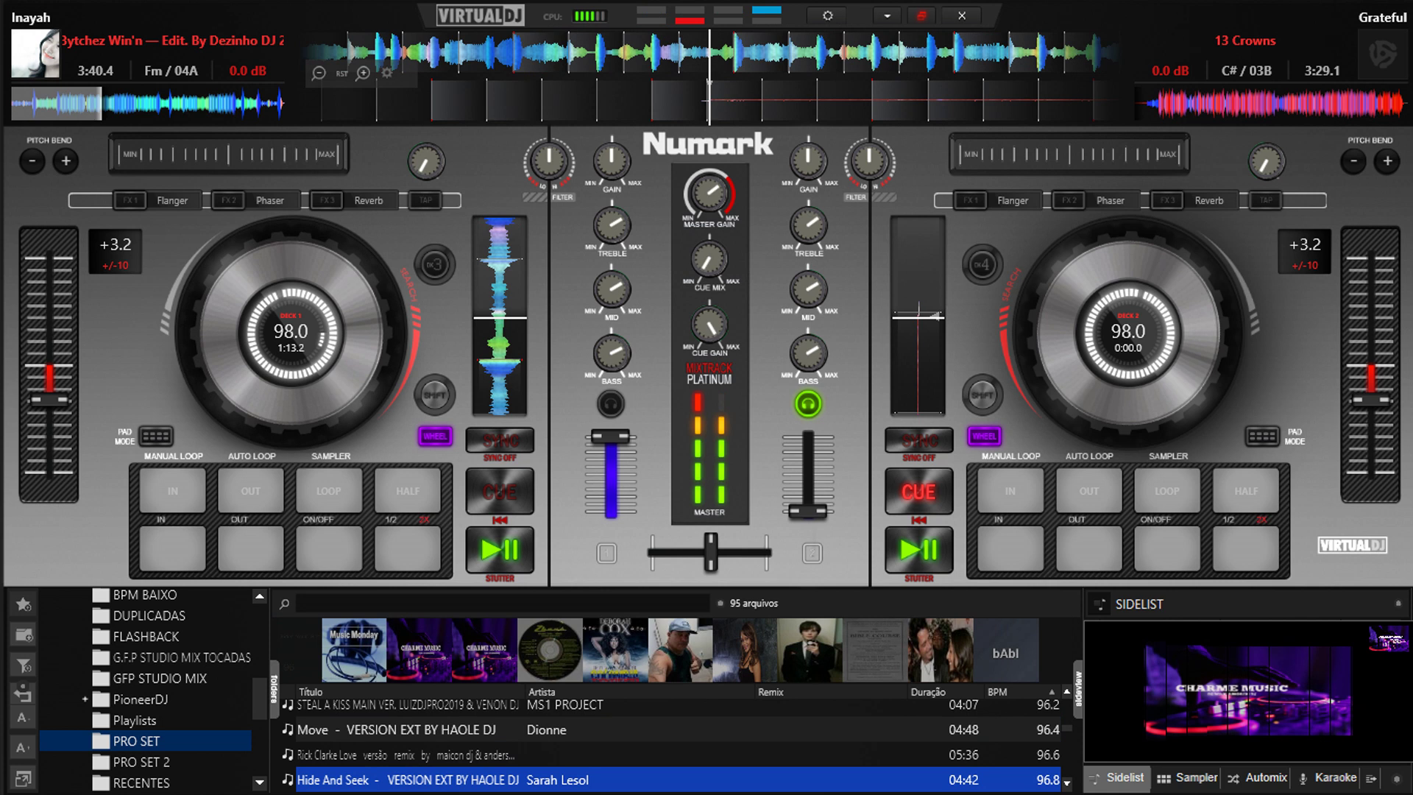
{"action": "key", "text": "Down"}
{"action": "key", "text": "Down"}
{"action": "key", "text": "Down"}
{"action": "key", "text": "Down"}
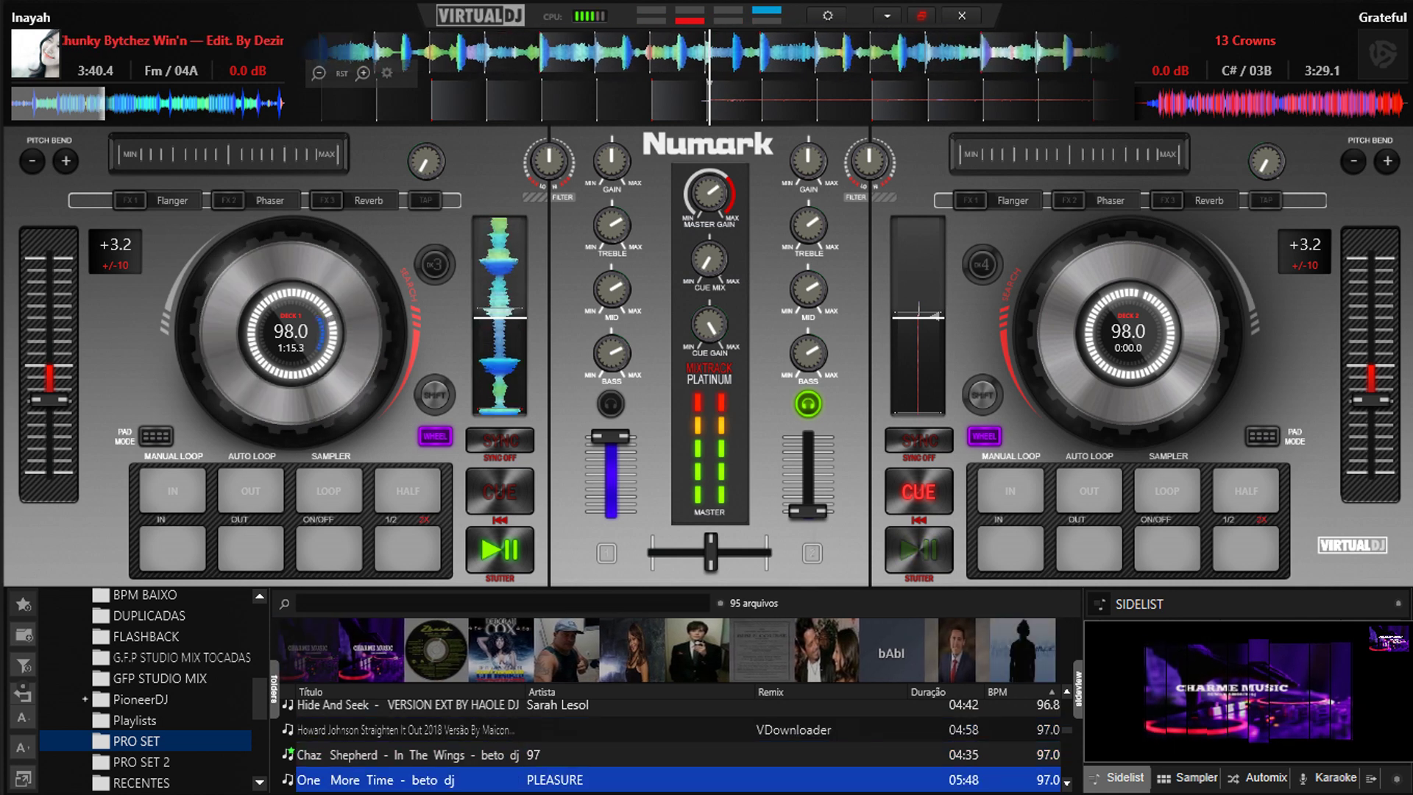
{"action": "key", "text": "Down"}
{"action": "key", "text": "Down"}
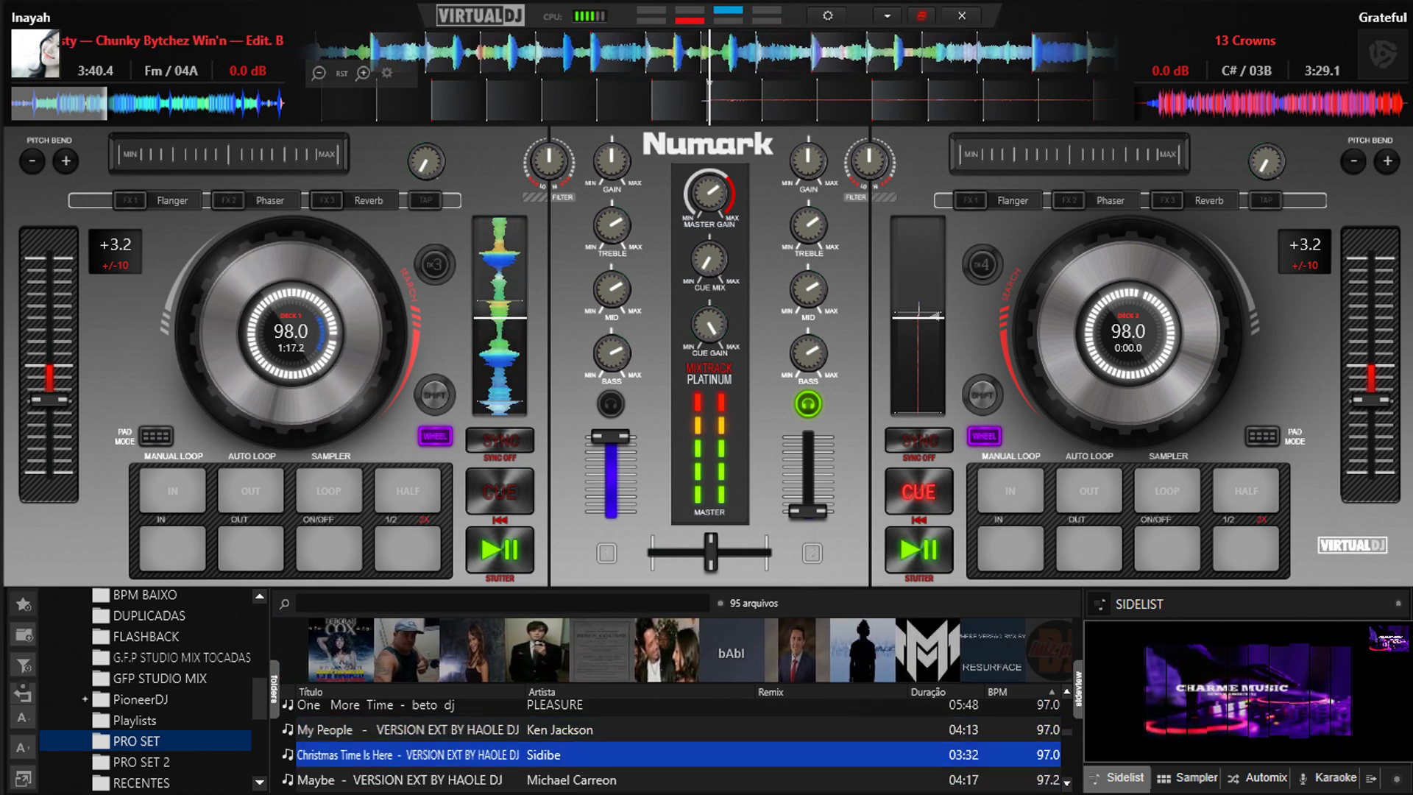
{"action": "key", "text": "Down"}
{"action": "key", "text": "Down"}
{"action": "key", "text": "Down"}
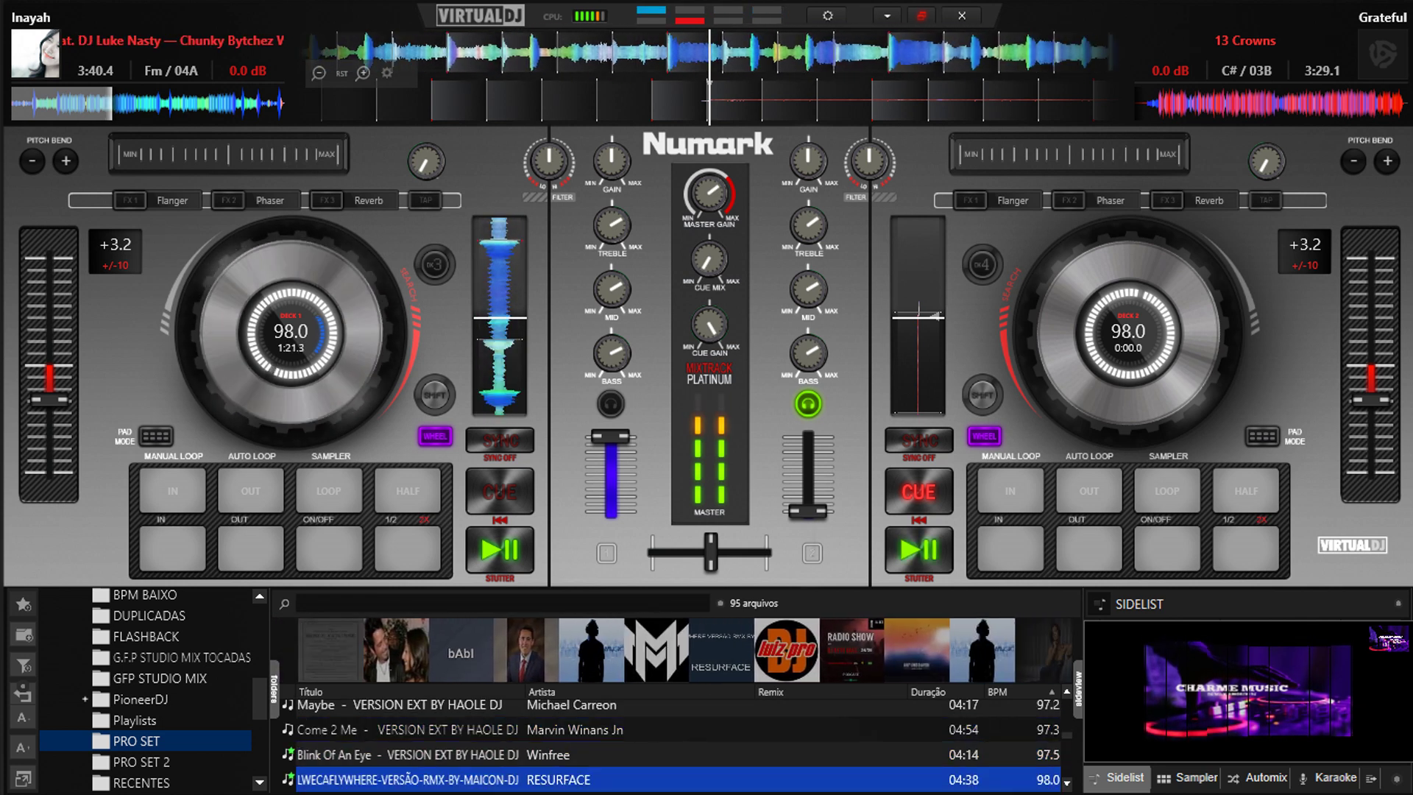
{"action": "key", "text": "Down"}
{"action": "key", "text": "Down"}
{"action": "key", "text": "Down"}
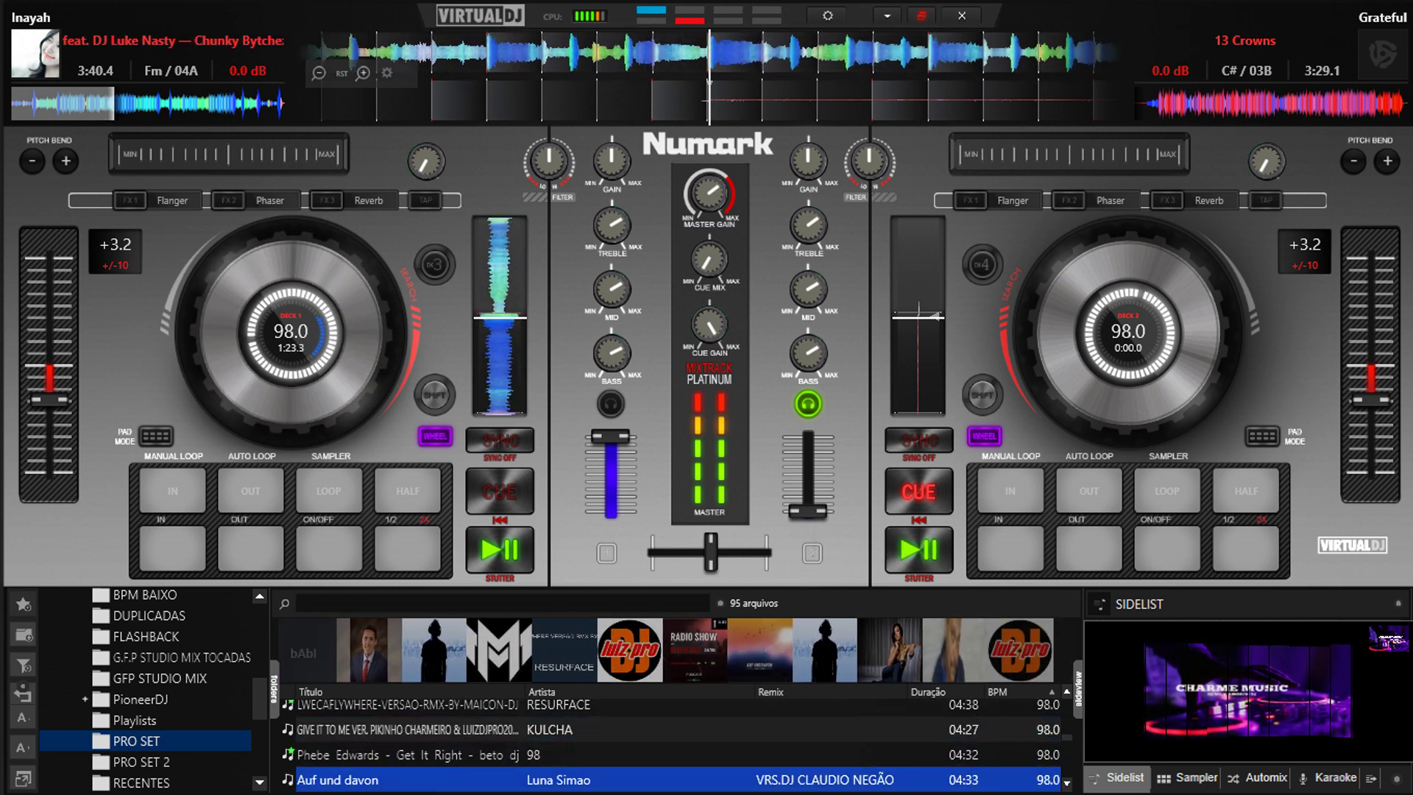
- Go back up the PRO SET list and load "afro-blue-extend-remix-by-maicon-dj-beto-dj" by kymberli onto deck 2
{"action": "key", "text": "Up"}
{"action": "key", "text": "Up"}
{"action": "key", "text": "Up"}
{"action": "key", "text": "Up"}
{"action": "key", "text": "Up"}
{"action": "key", "text": "Up"}
{"action": "key", "text": "Up"}
{"action": "key", "text": "Up"}
{"action": "key", "text": "Up"}
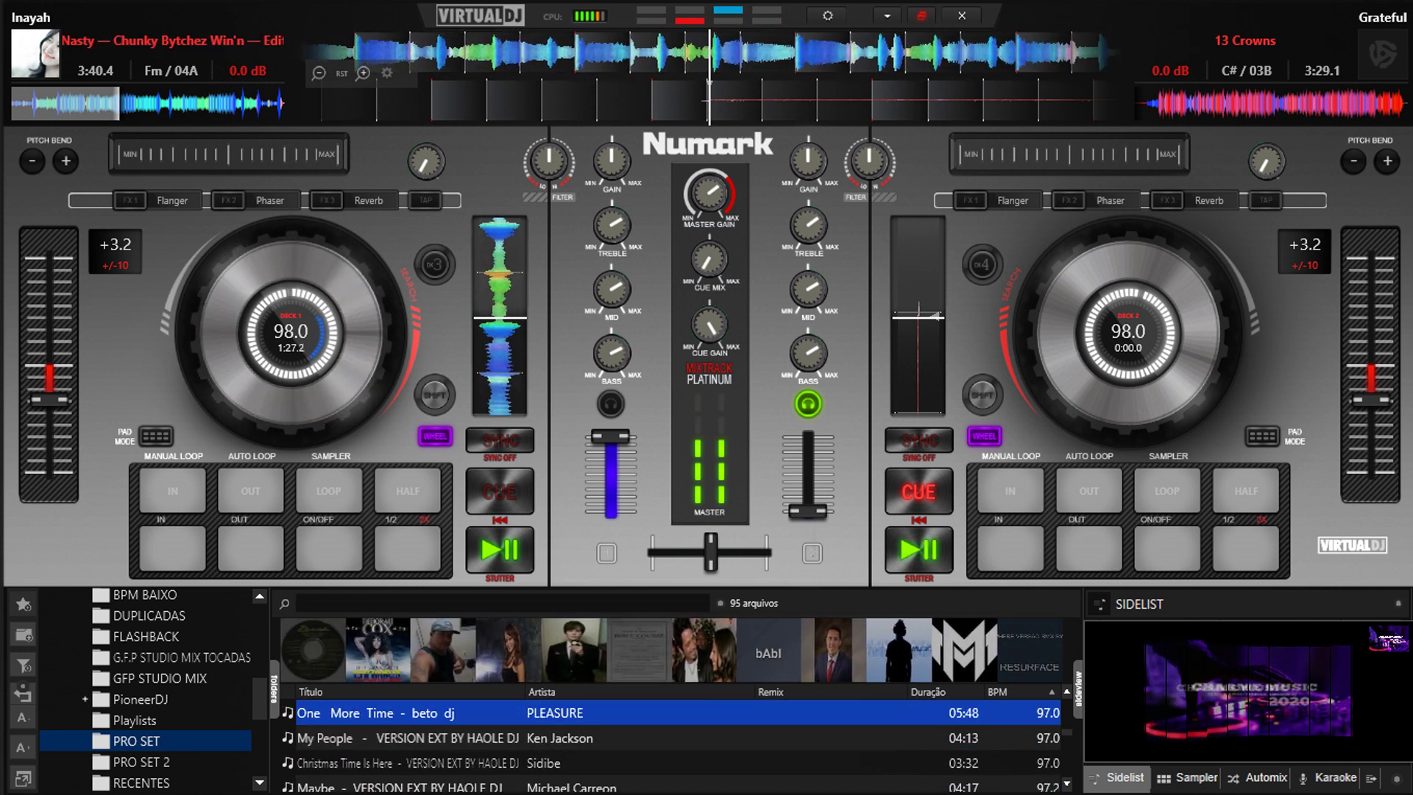
{"action": "key", "text": "Up"}
{"action": "key", "text": "Up"}
{"action": "key", "text": "Up"}
{"action": "key", "text": "Up"}
{"action": "key", "text": "Up"}
{"action": "key", "text": "Up"}
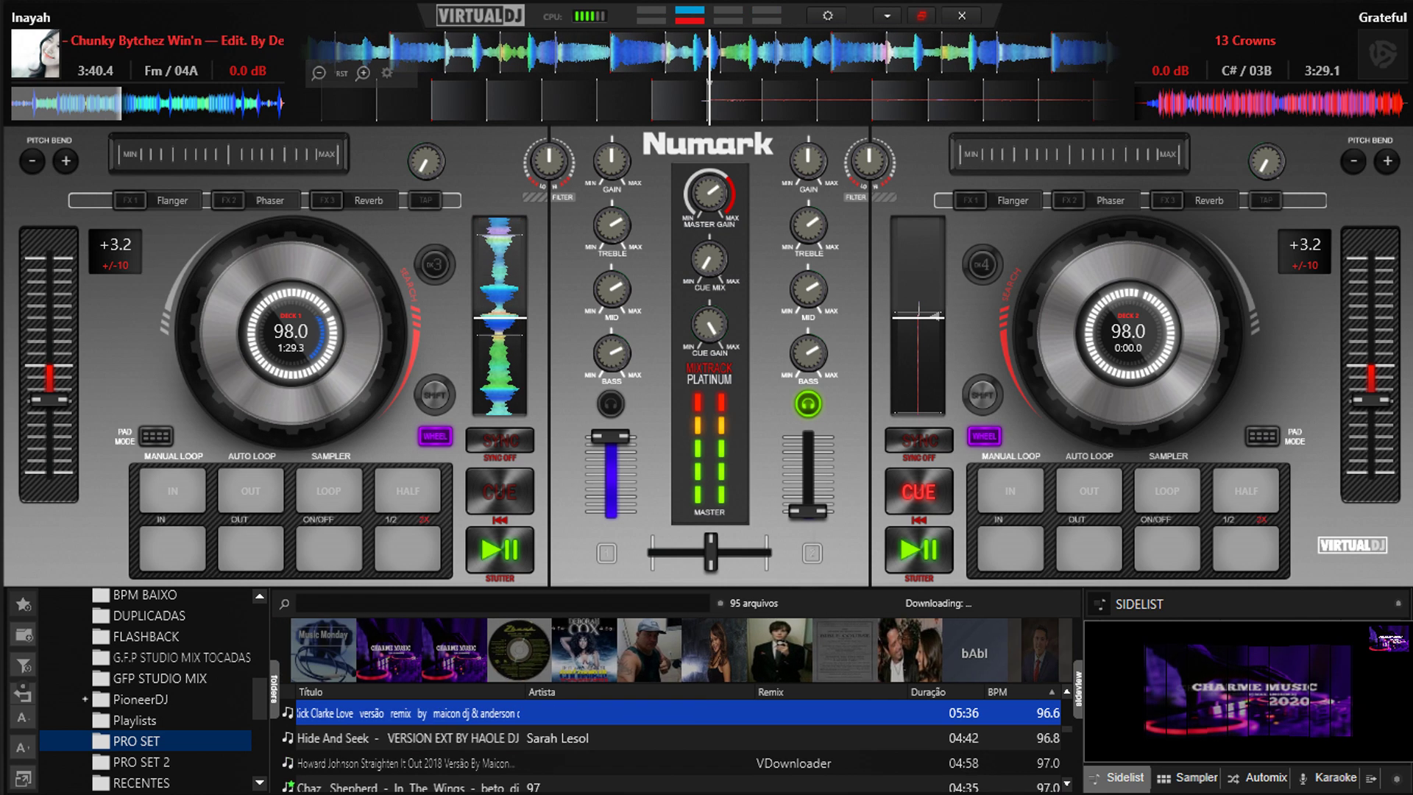
{"action": "key", "text": "Up"}
{"action": "key", "text": "Up"}
{"action": "key", "text": "Up"}
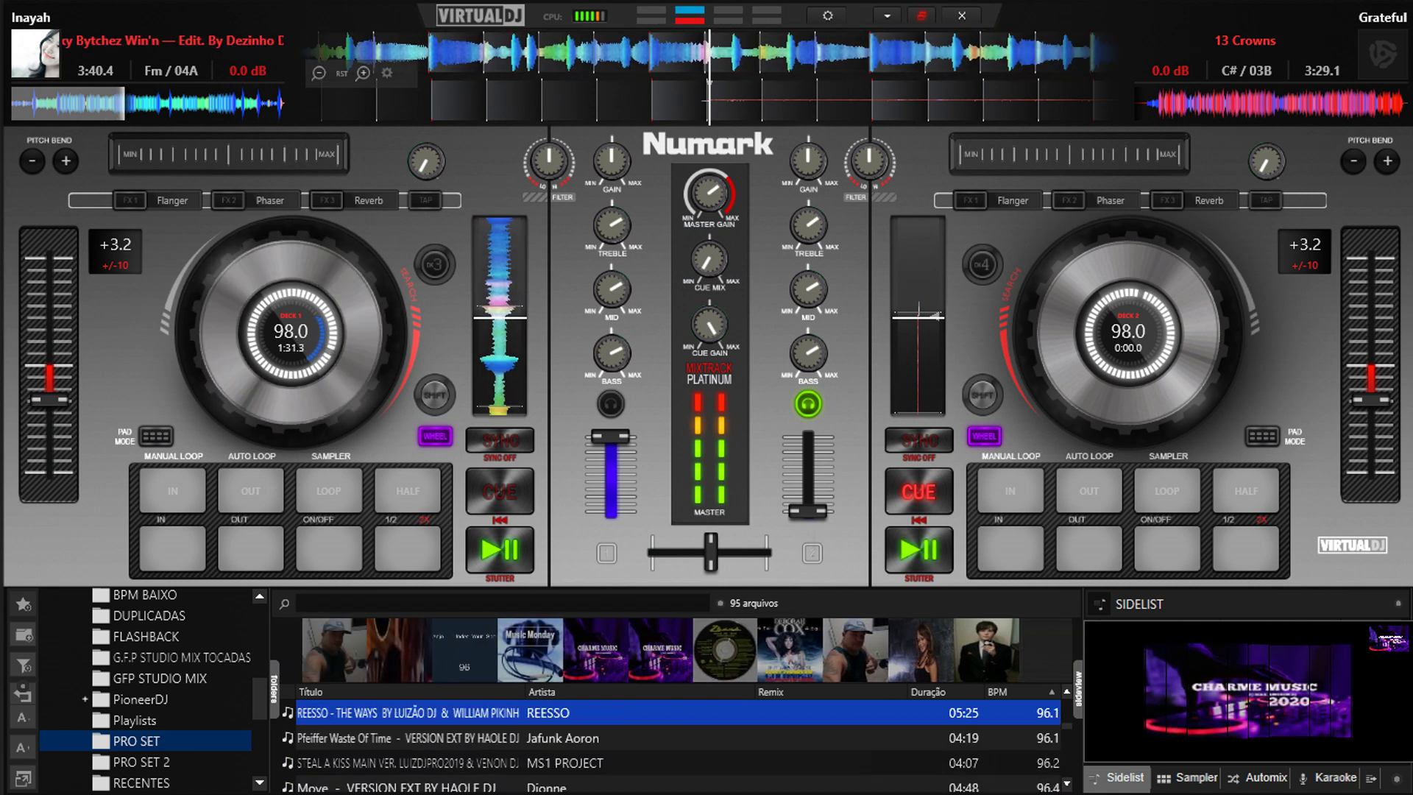
{"action": "key", "text": "Up"}
{"action": "key", "text": "Up"}
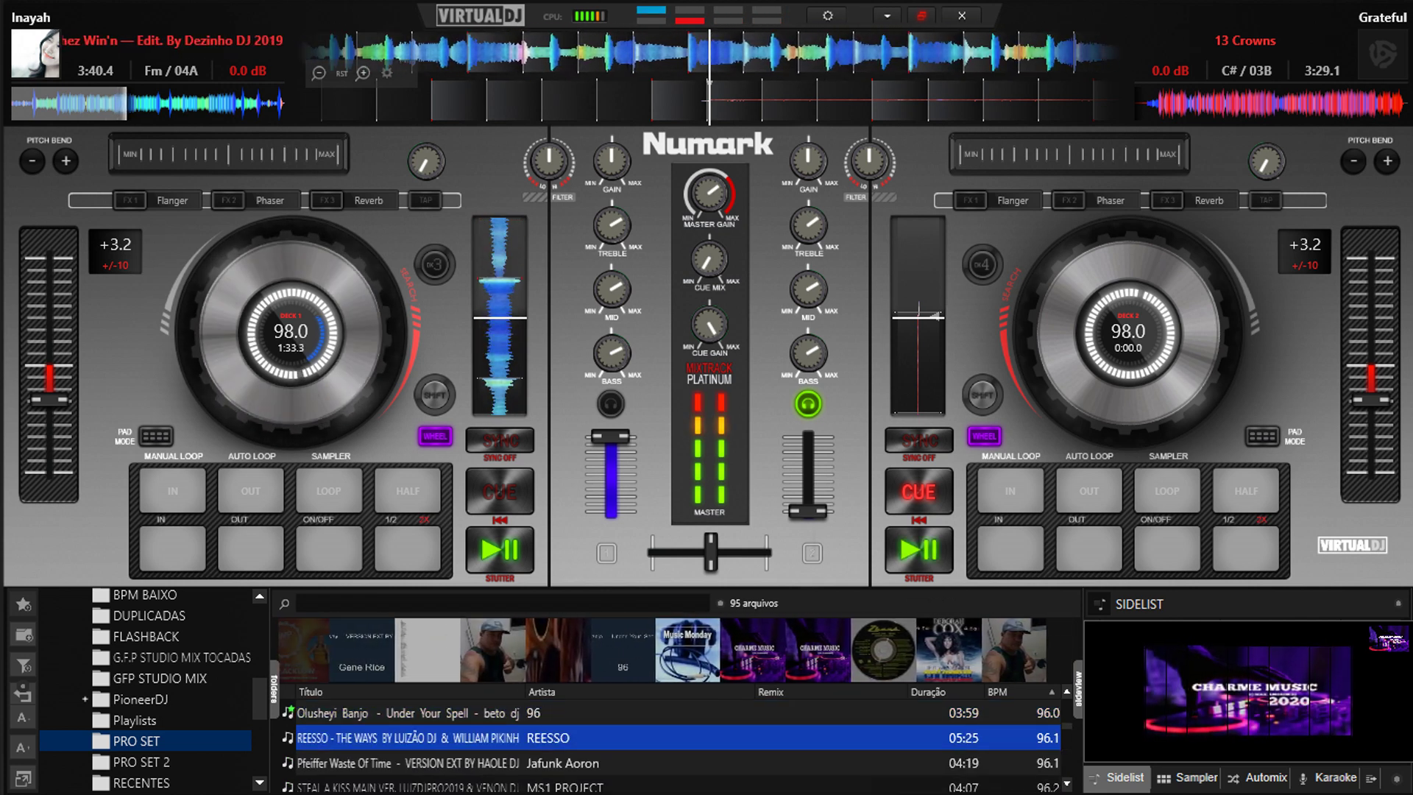
{"action": "key", "text": "Up"}
{"action": "key", "text": "Up"}
{"action": "key", "text": "Up"}
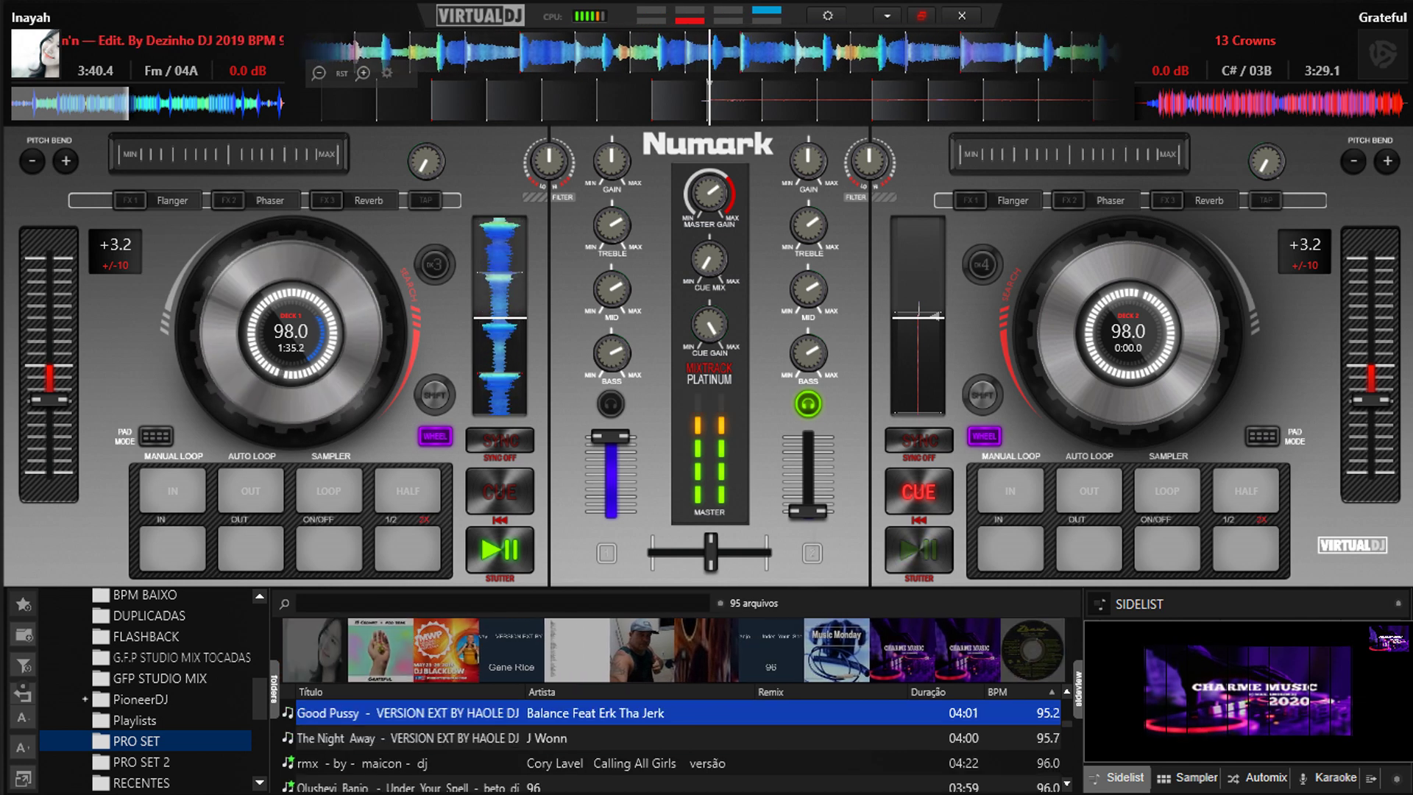
{"action": "key", "text": "Up"}
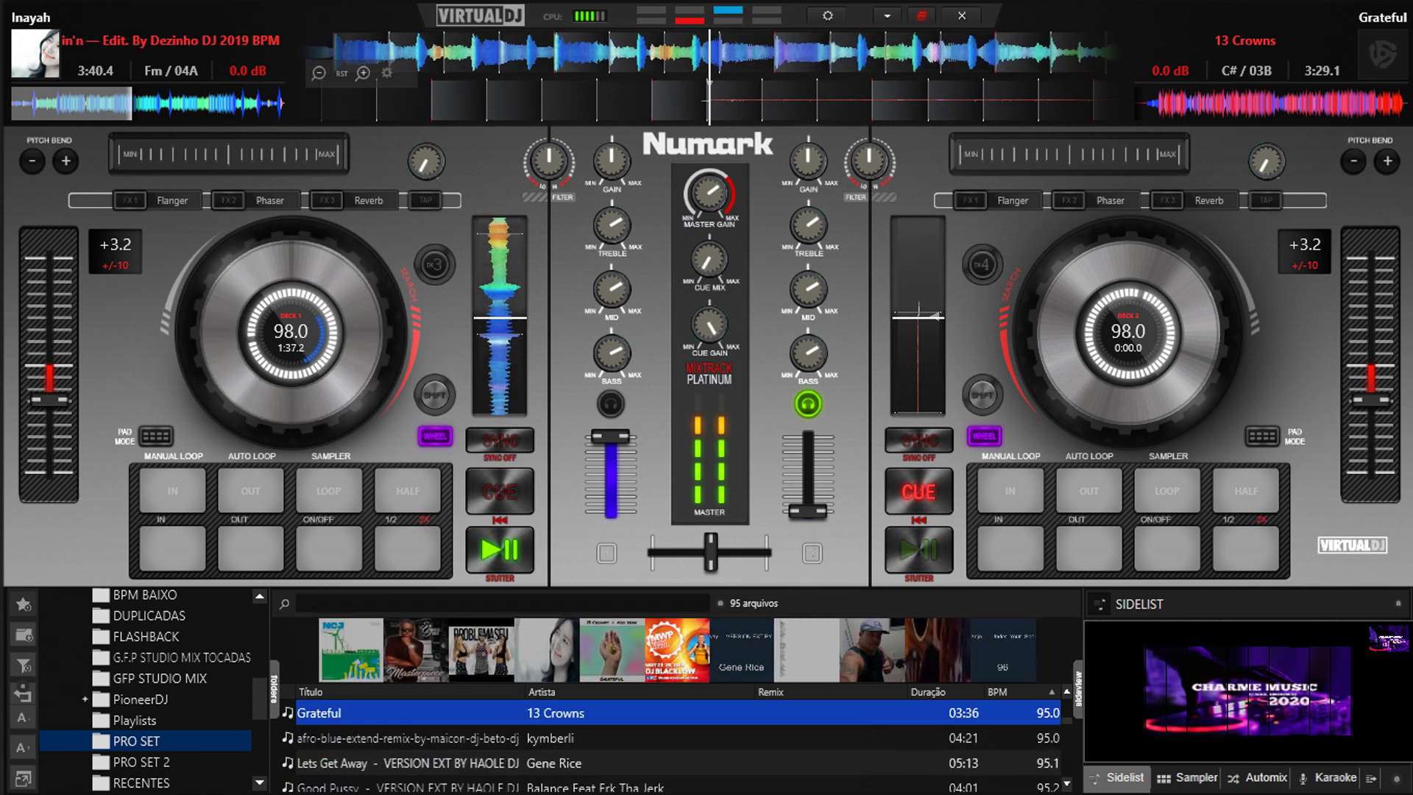
{"action": "key", "text": "Down"}
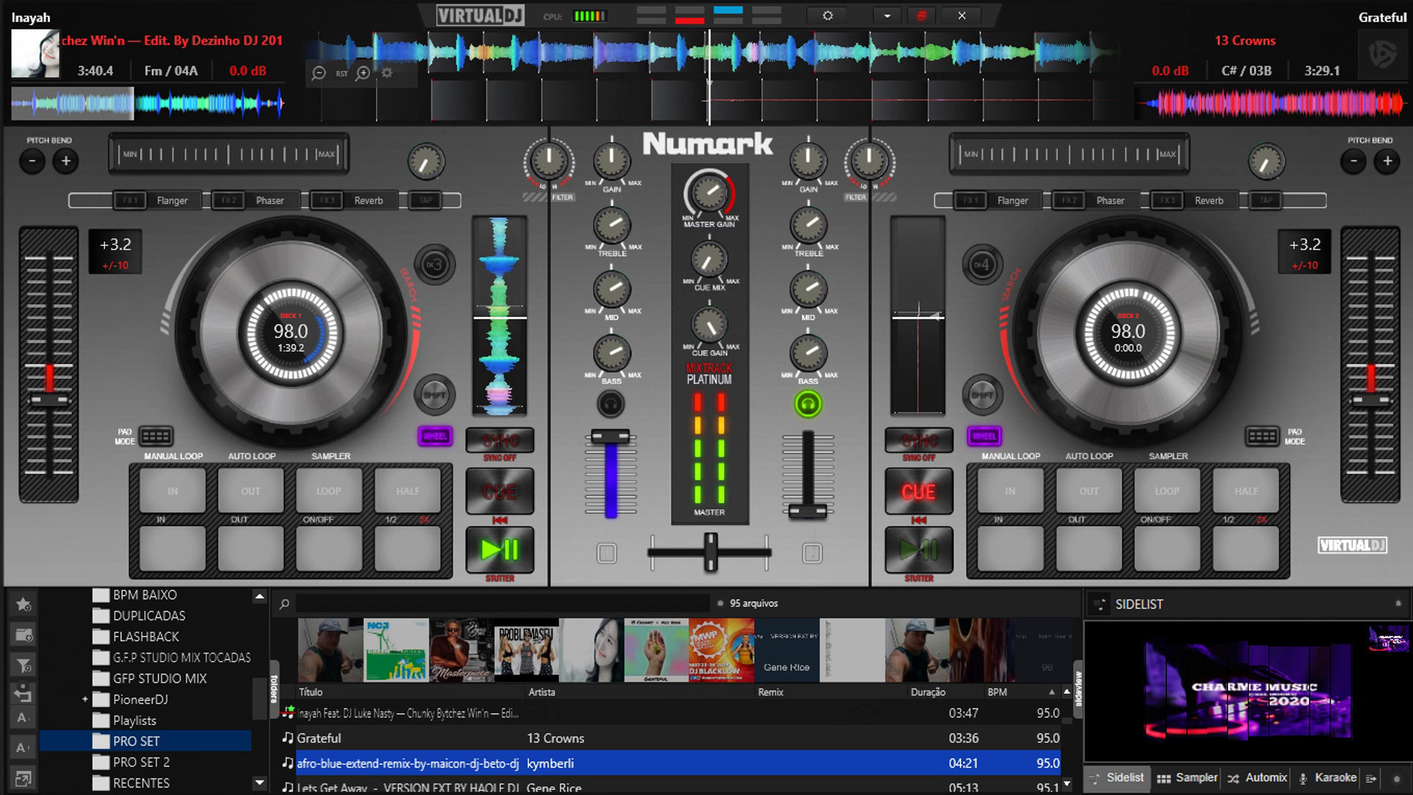
{"action": "key", "text": "ctrl+Right"}
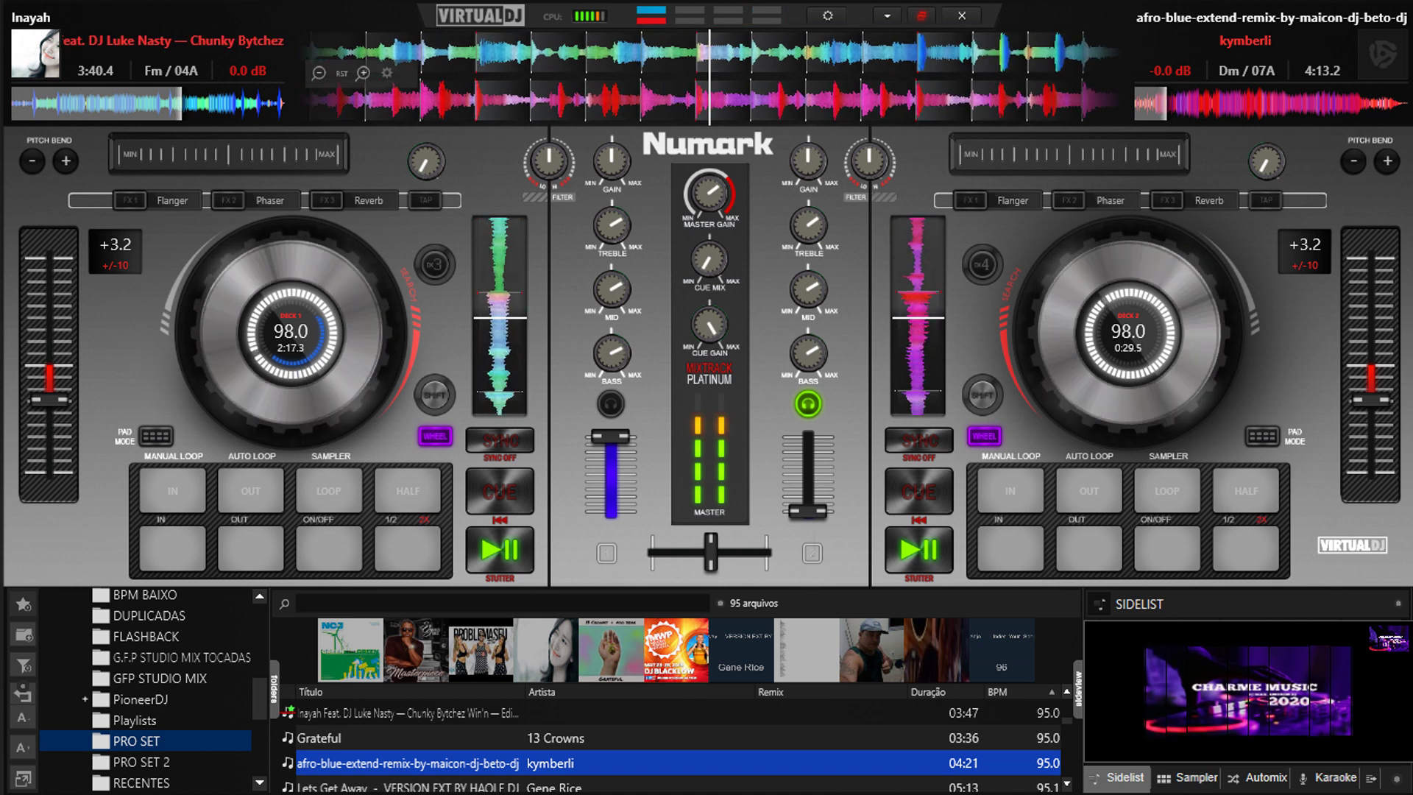
- Delete the "Grateful" track by 13 Crowns from the PRO SET folder and show the video output full screen
{"action": "left_click", "coordinate": [735, 739]}
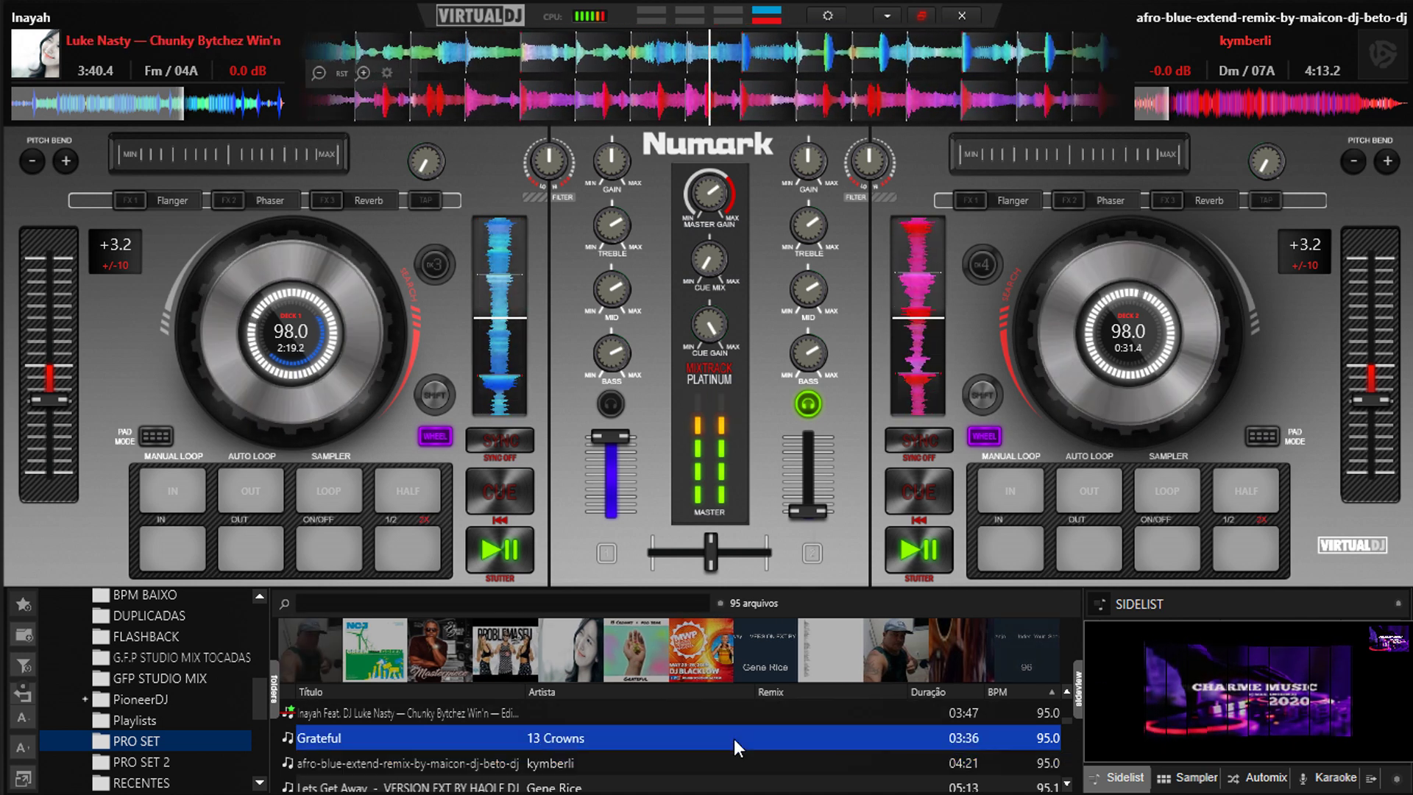
{"action": "right_click", "coordinate": [734, 736]}
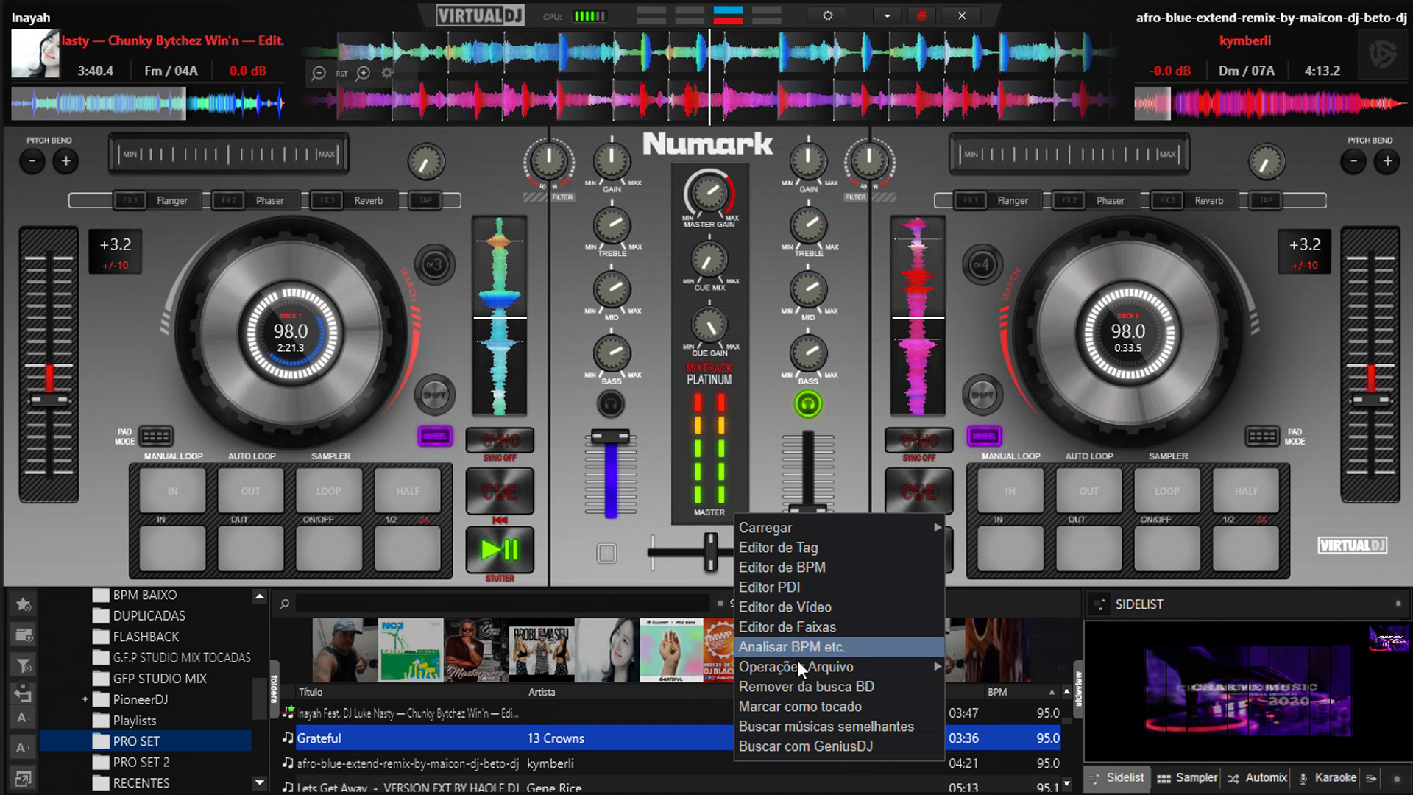
{"action": "mouse_move", "coordinate": [870, 666]}
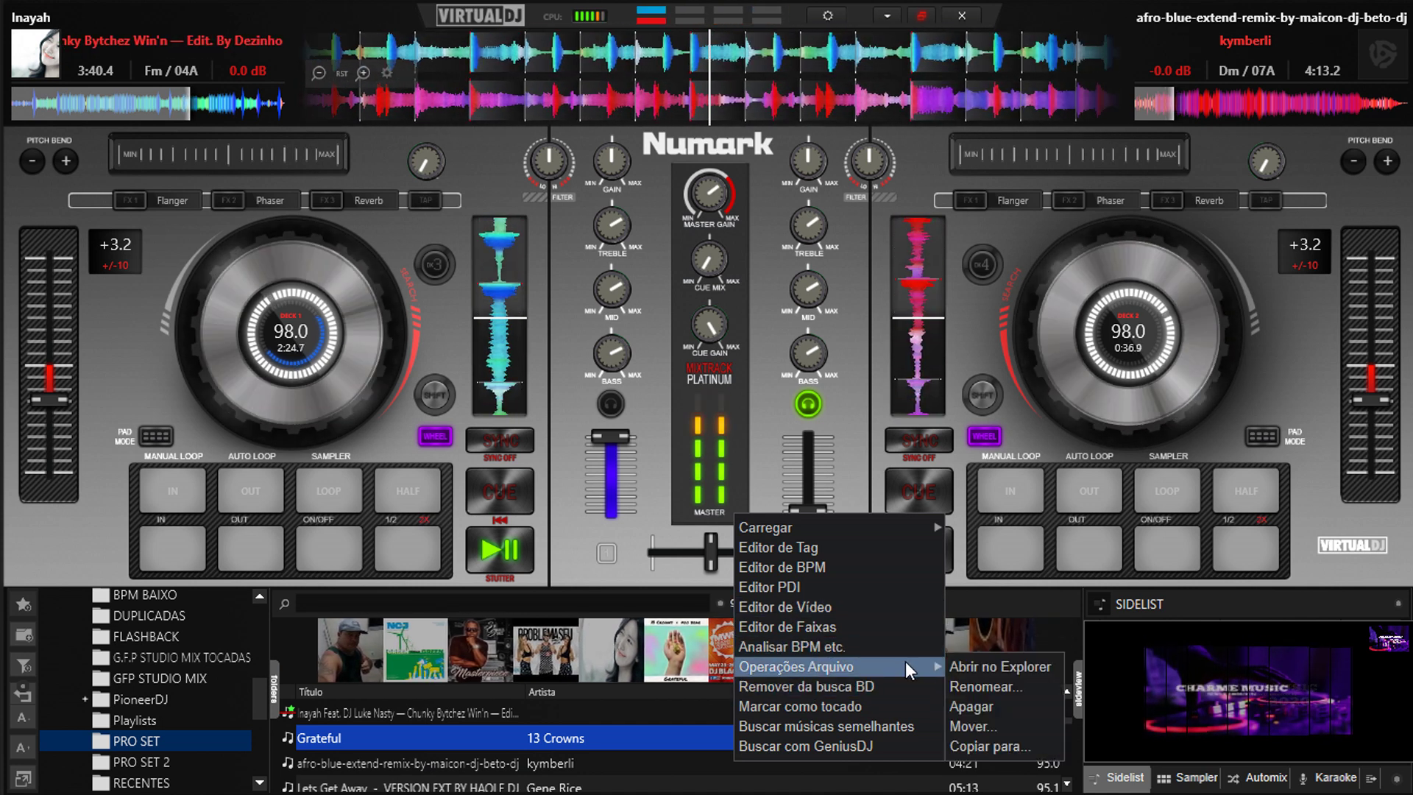
{"action": "left_click", "coordinate": [986, 708]}
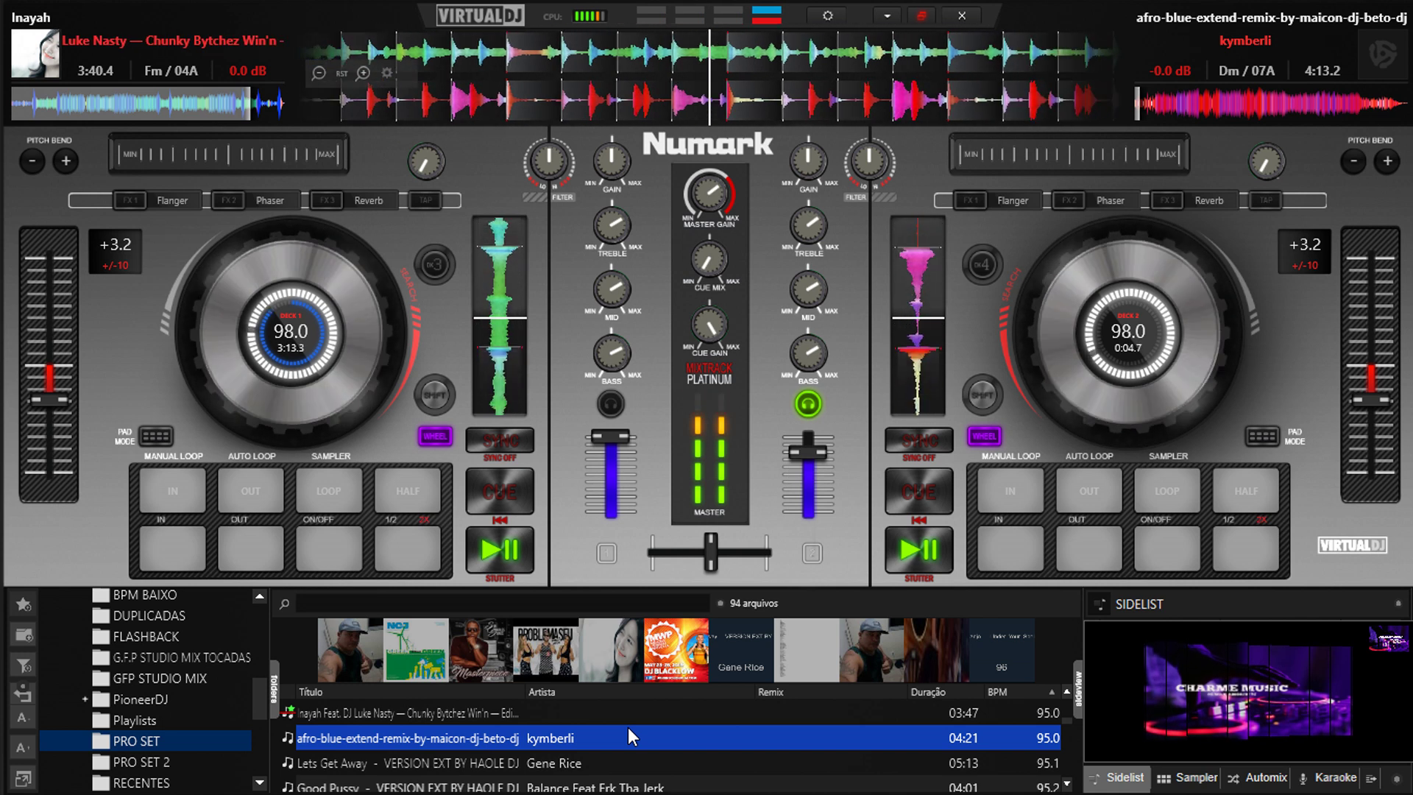
{"action": "double_click", "coordinate": [1173, 692]}
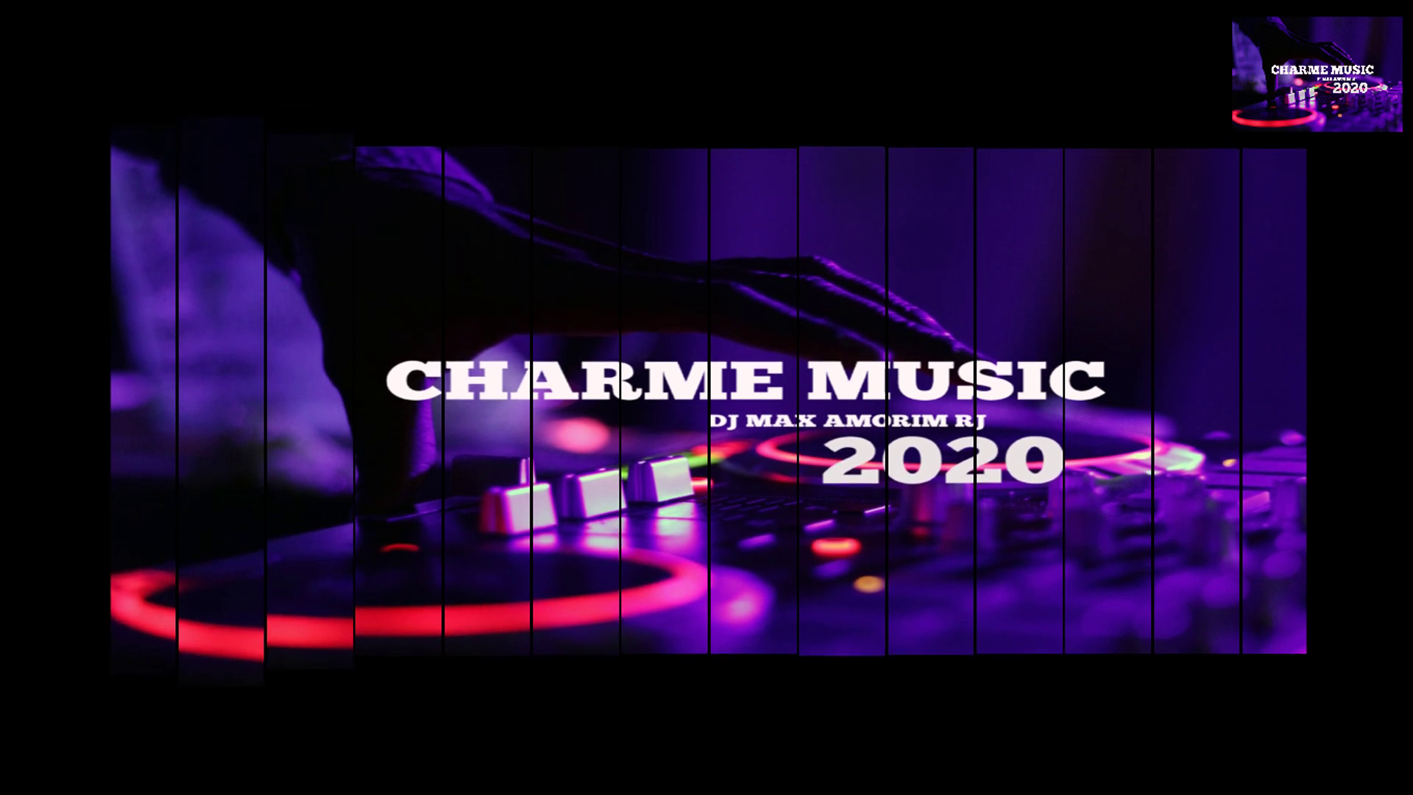
- Leave the full-screen video output and load "Lets Get Away - VERSION EXT BY HAOLE DJ" by Gene Rice onto deck 1
{"action": "double_click", "coordinate": [1317, 718]}
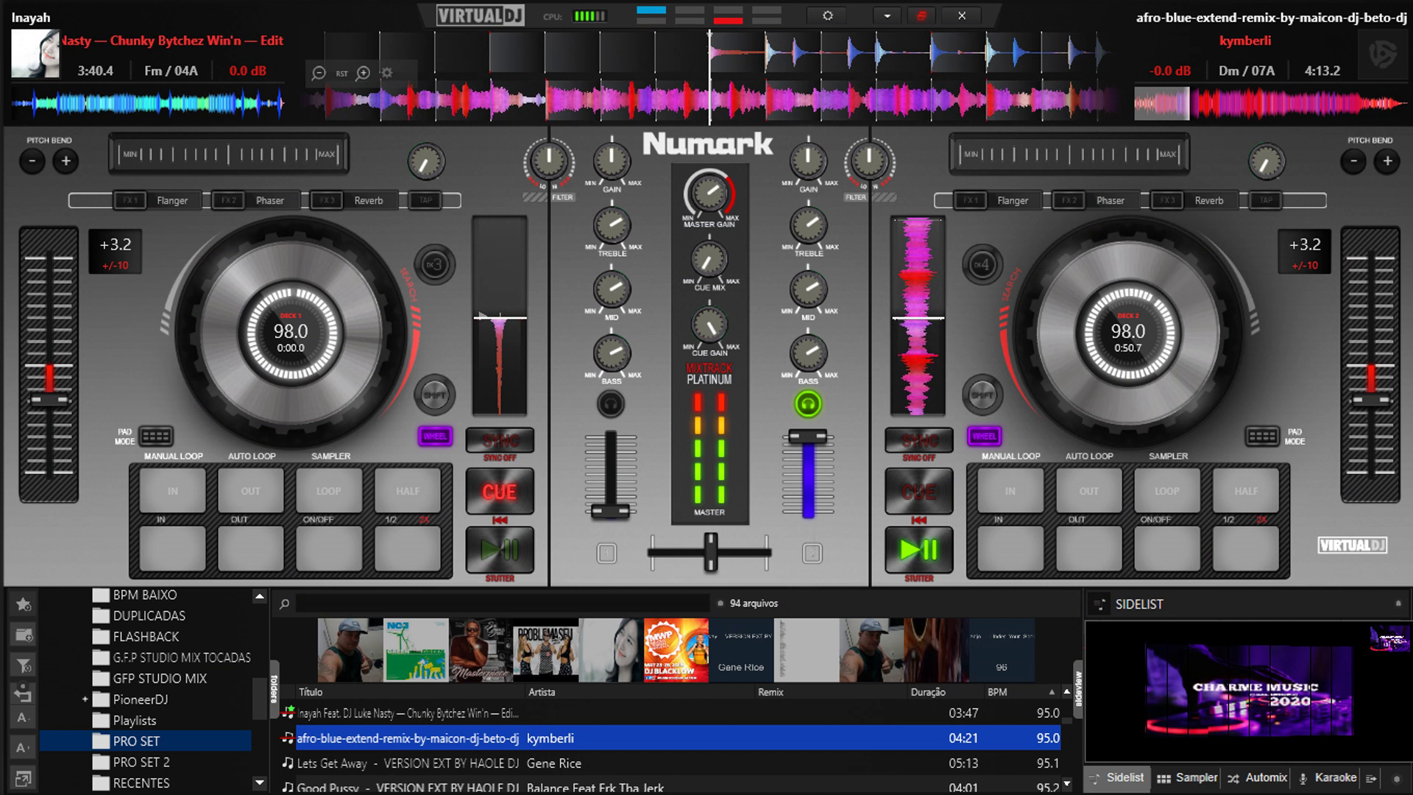
{"action": "left_click", "coordinate": [589, 763]}
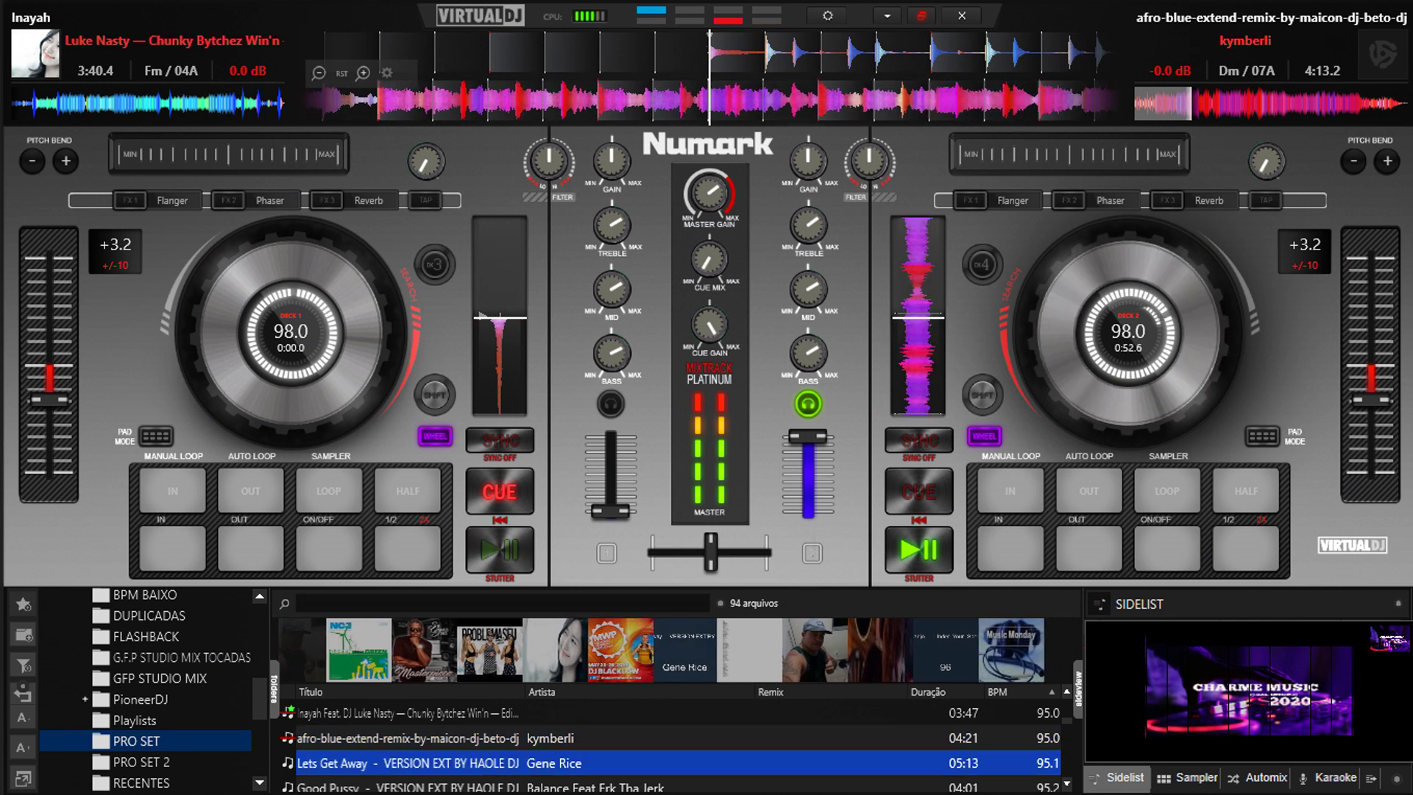
{"action": "key", "text": "ctrl+Left"}
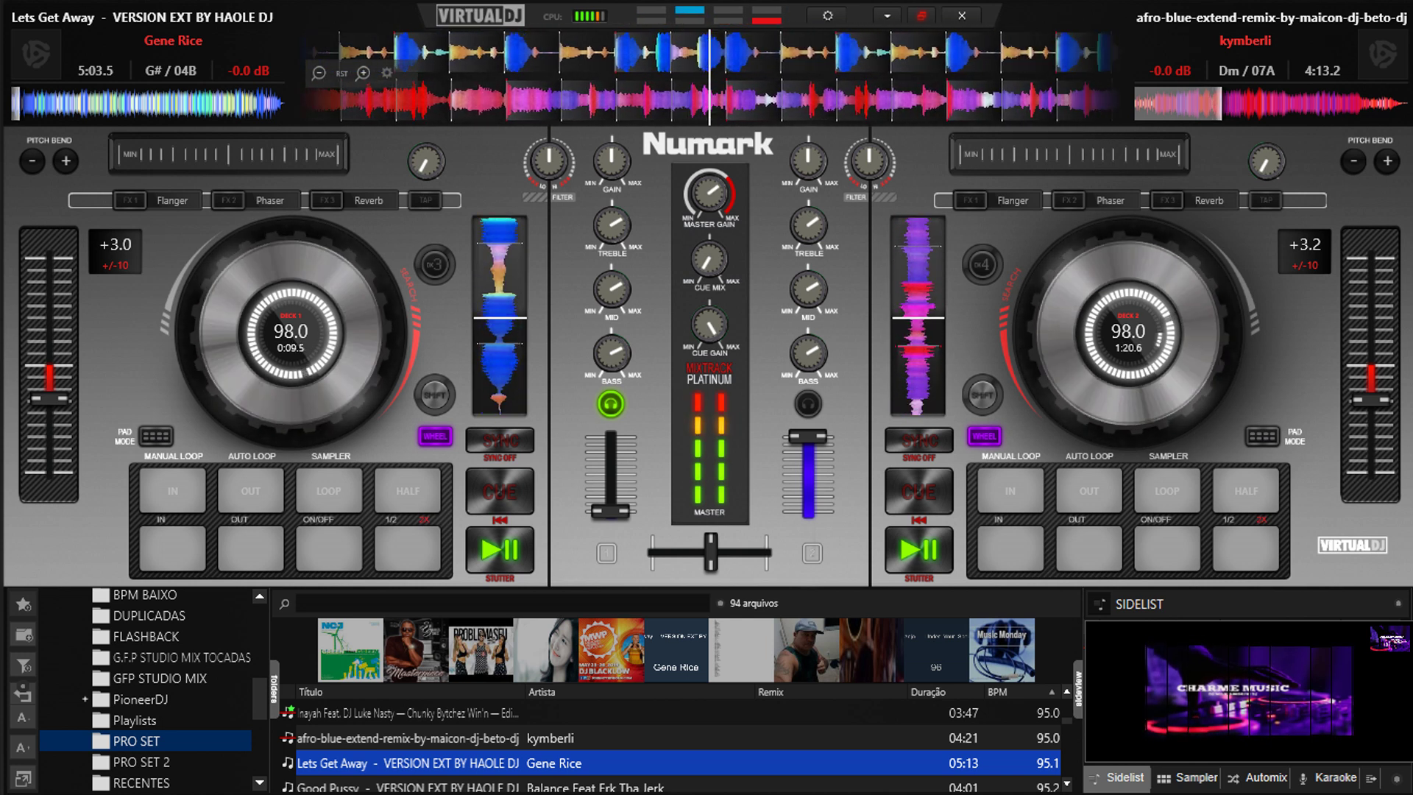
- Start "Lets Get Away" from its beginning on deck 1 and show the video output full screen
{"action": "key", "text": "Home"}
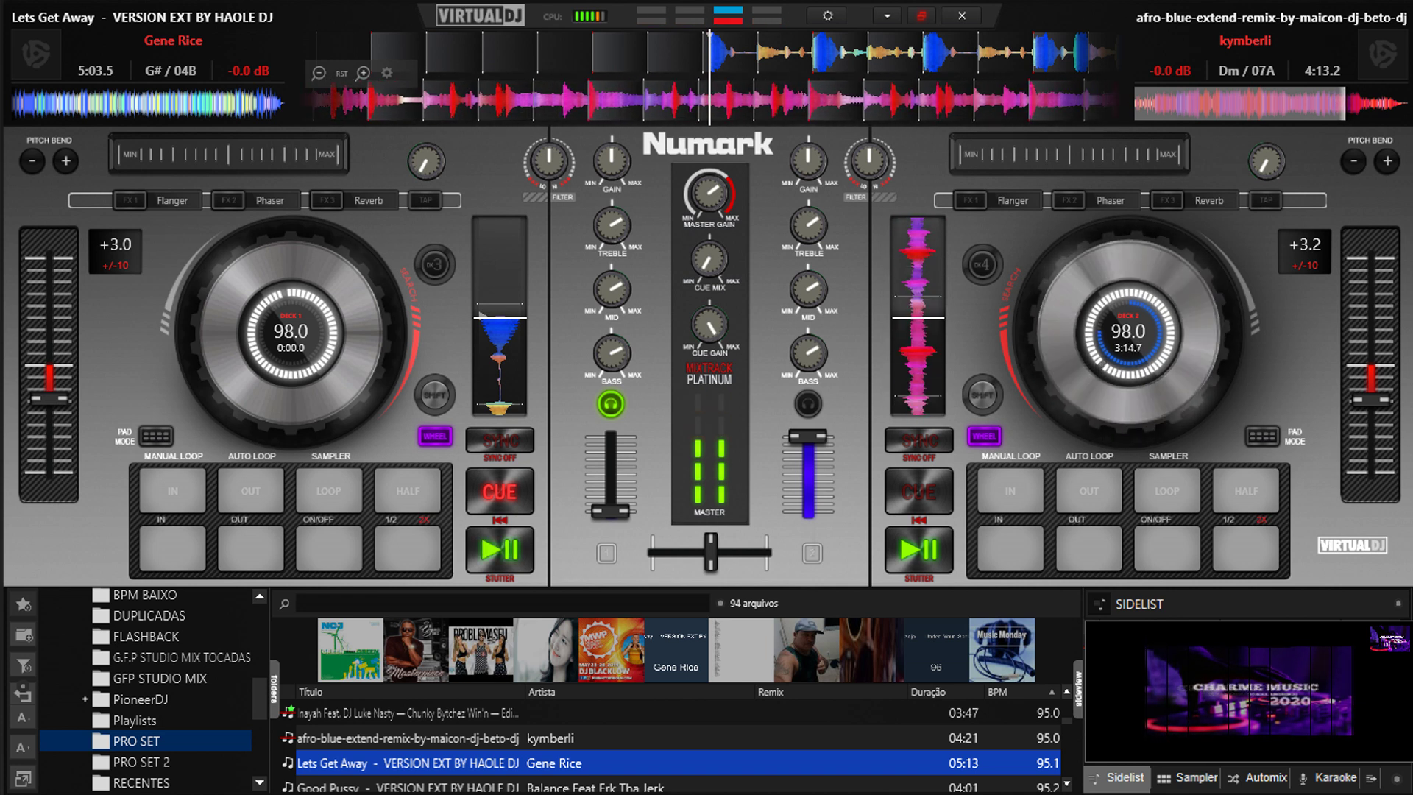
{"action": "key", "text": "space"}
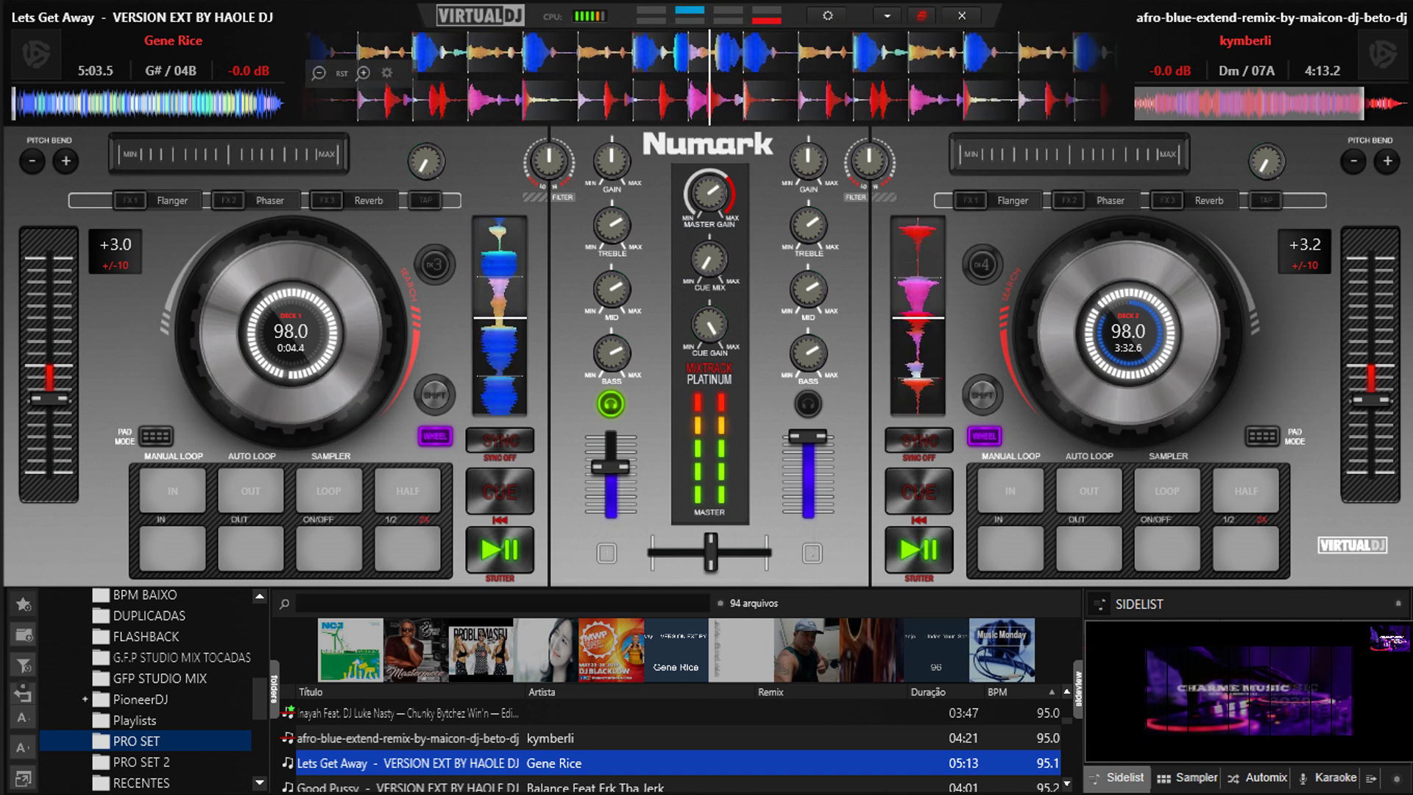
{"action": "double_click", "coordinate": [1155, 739]}
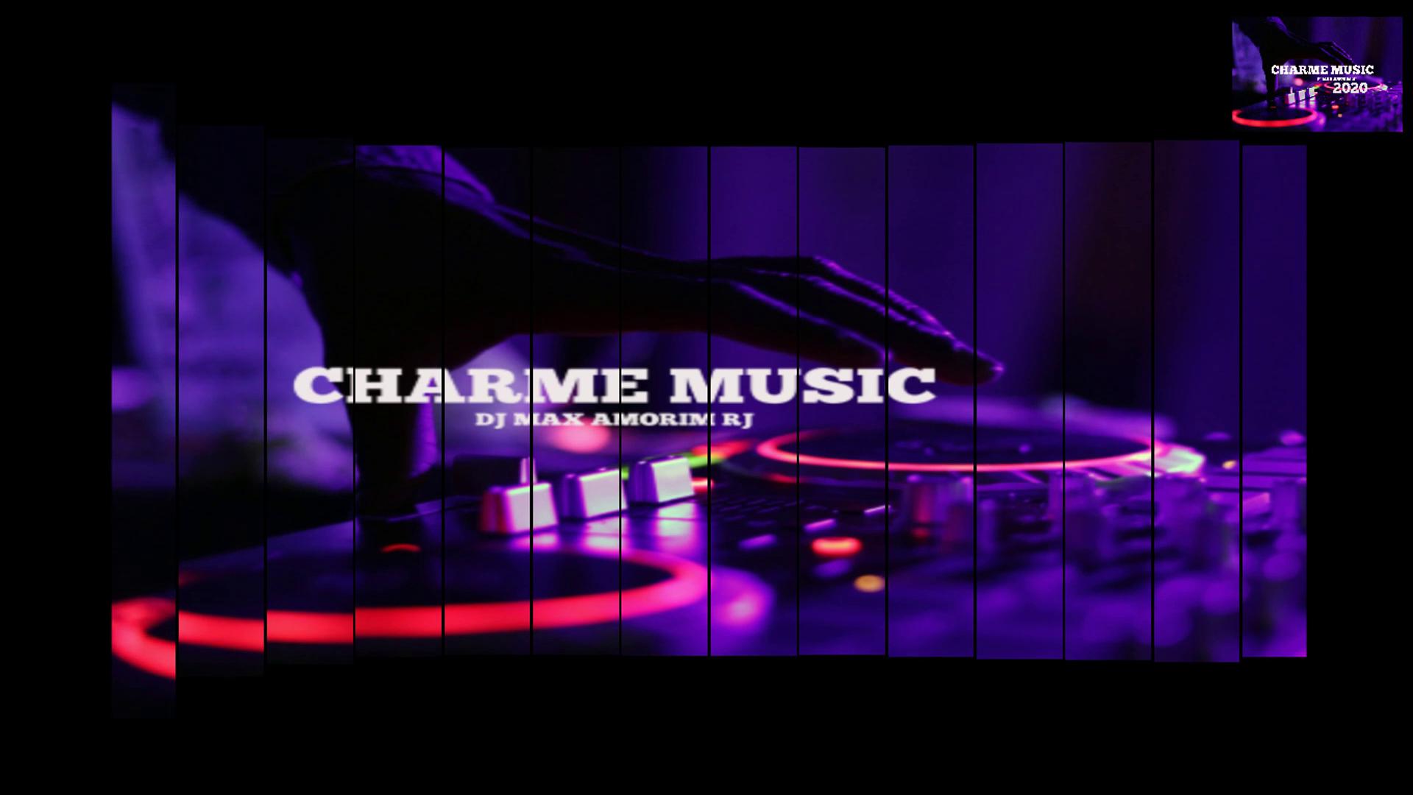
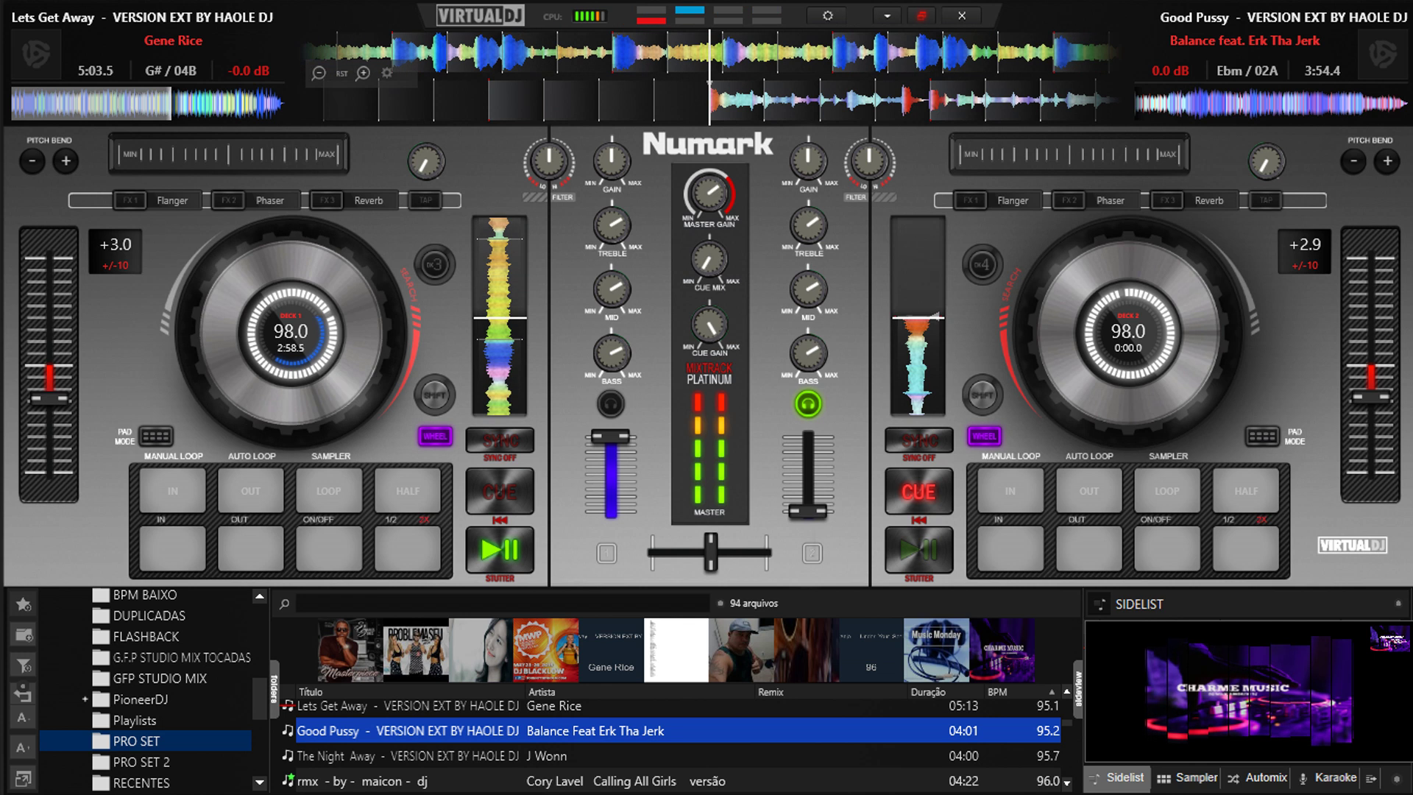
- Switch the side view to the Sampler, and show the video output full screen before returning to the decks
{"action": "left_click", "coordinate": [1189, 777]}
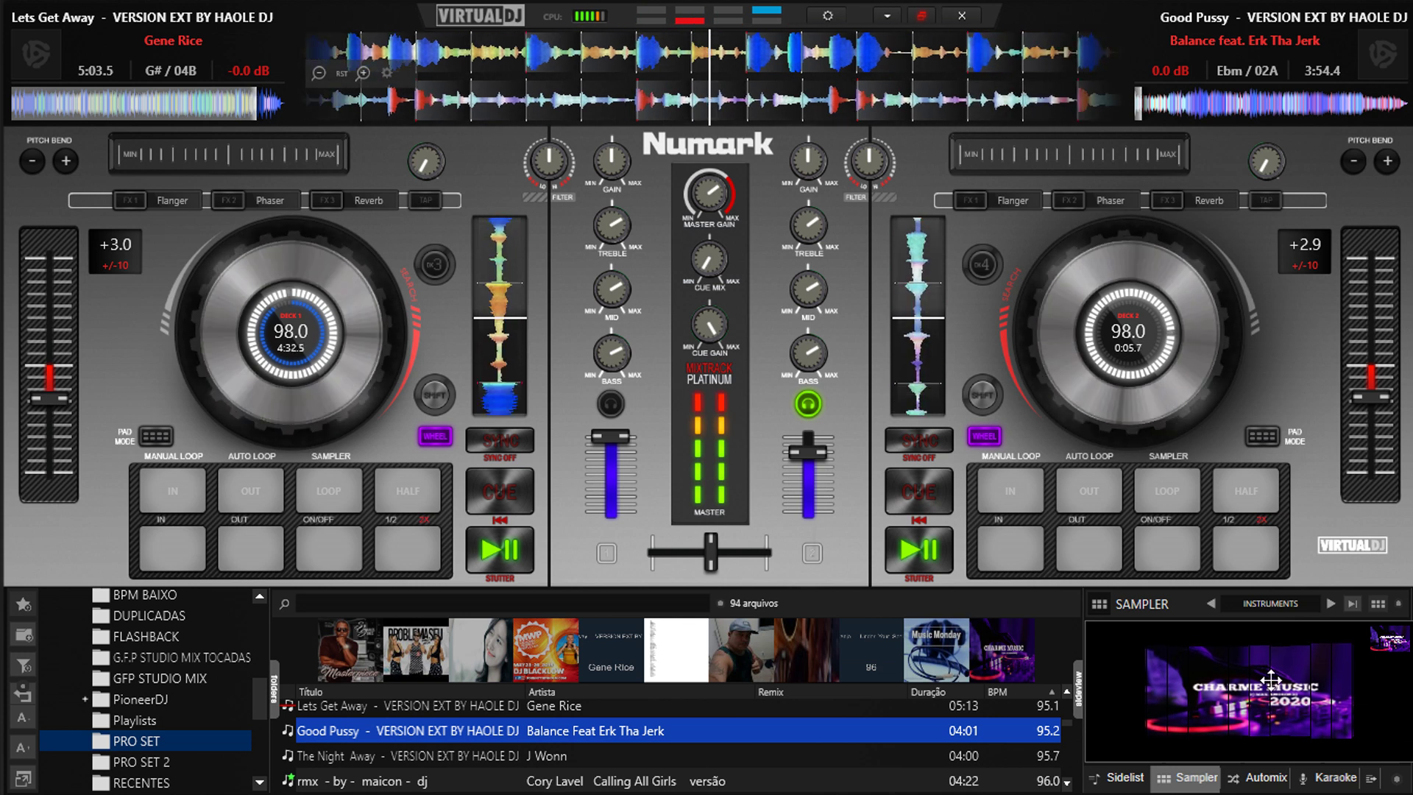
{"action": "double_click", "coordinate": [1328, 677]}
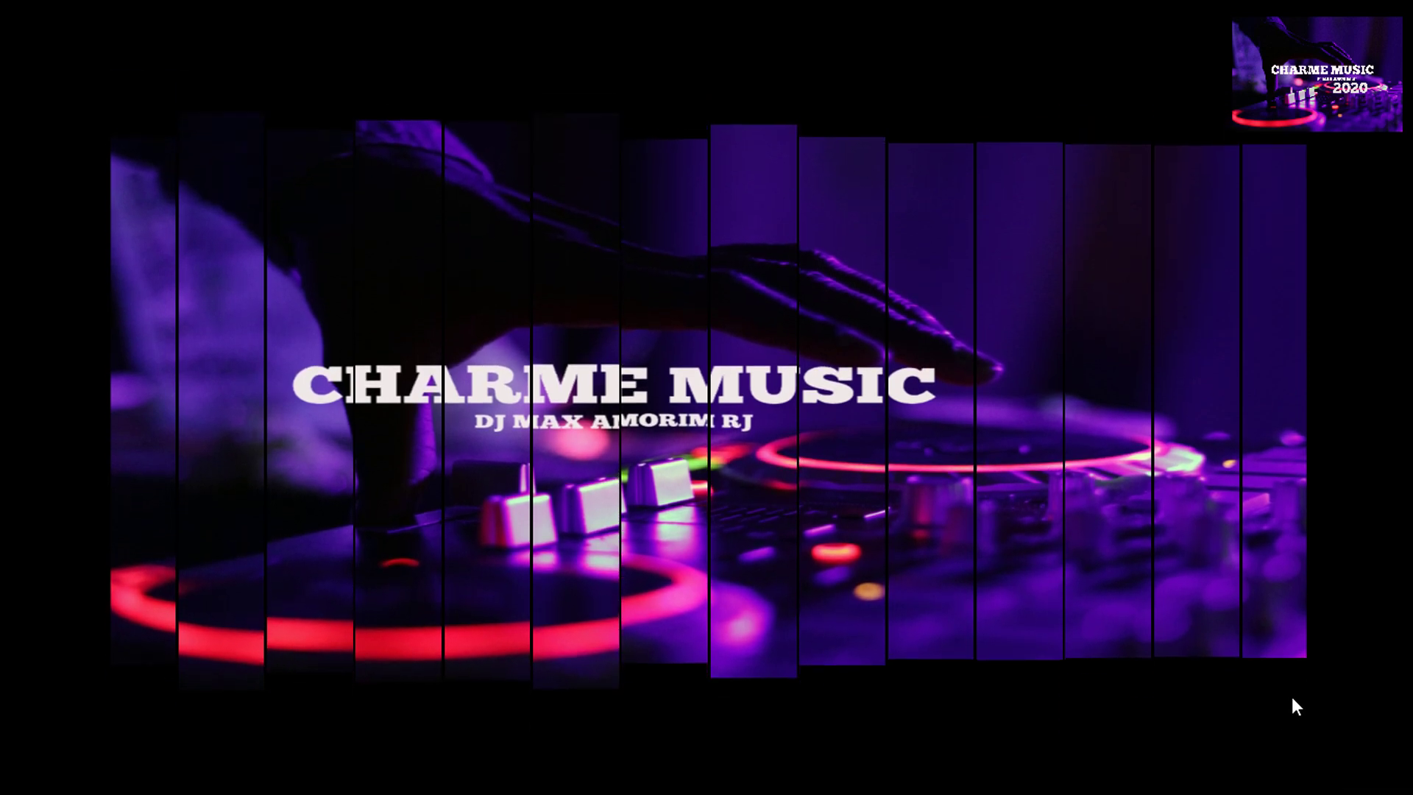
{"action": "double_click", "coordinate": [1292, 696]}
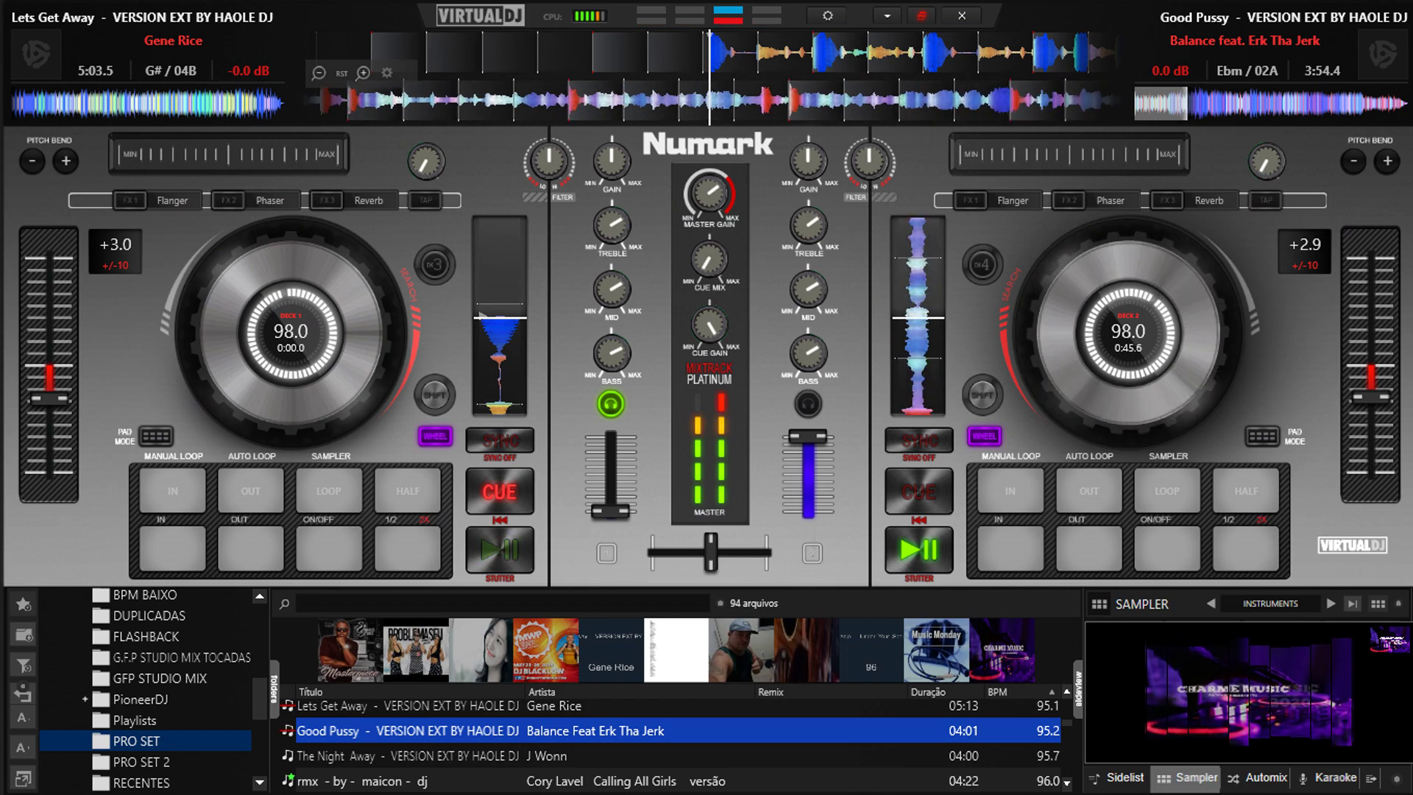
- Load and play "The Night Away - VERSION EXT BY HAOLE DJ" by J Wonn on deck 1 with the video output full screen
{"action": "left_click", "coordinate": [413, 756]}
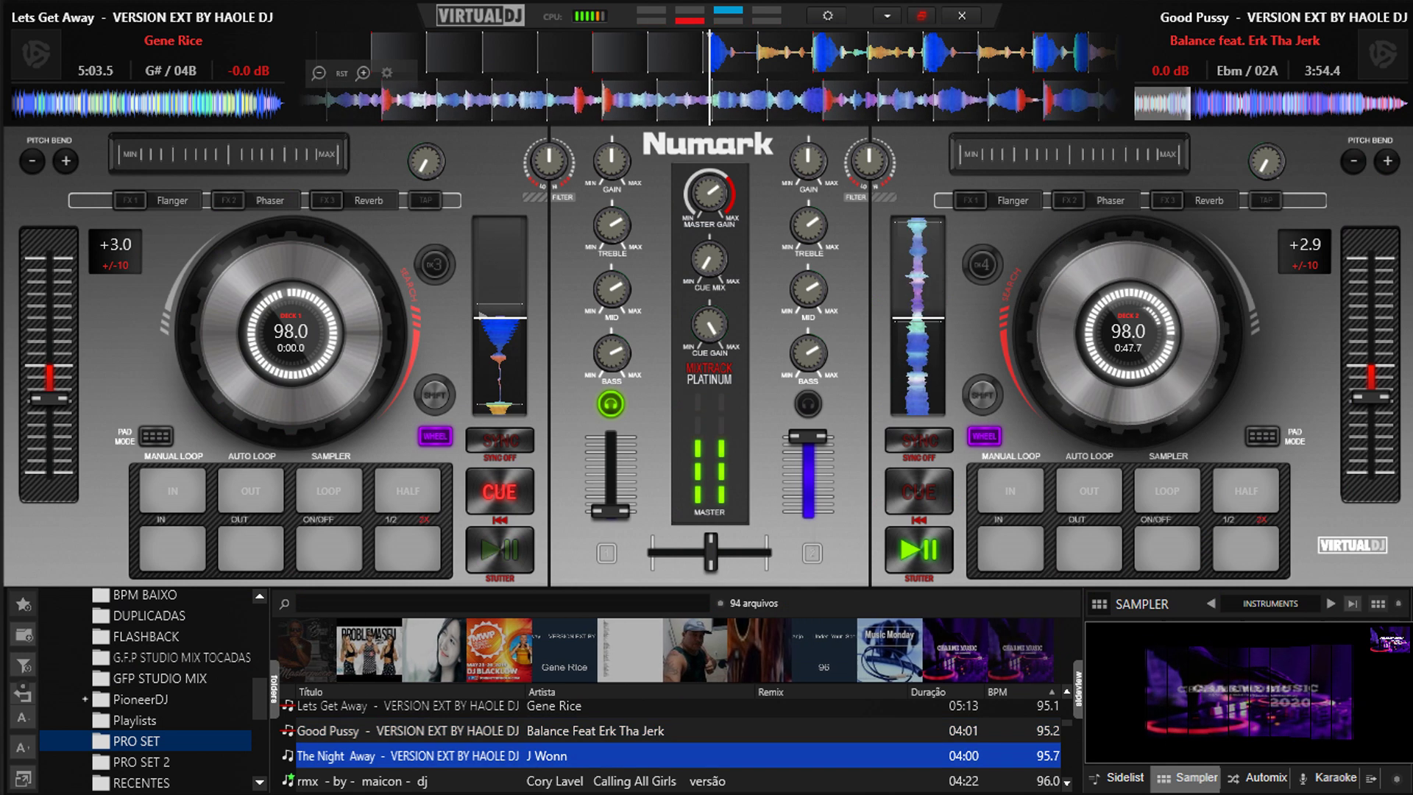
{"action": "key", "text": "Left"}
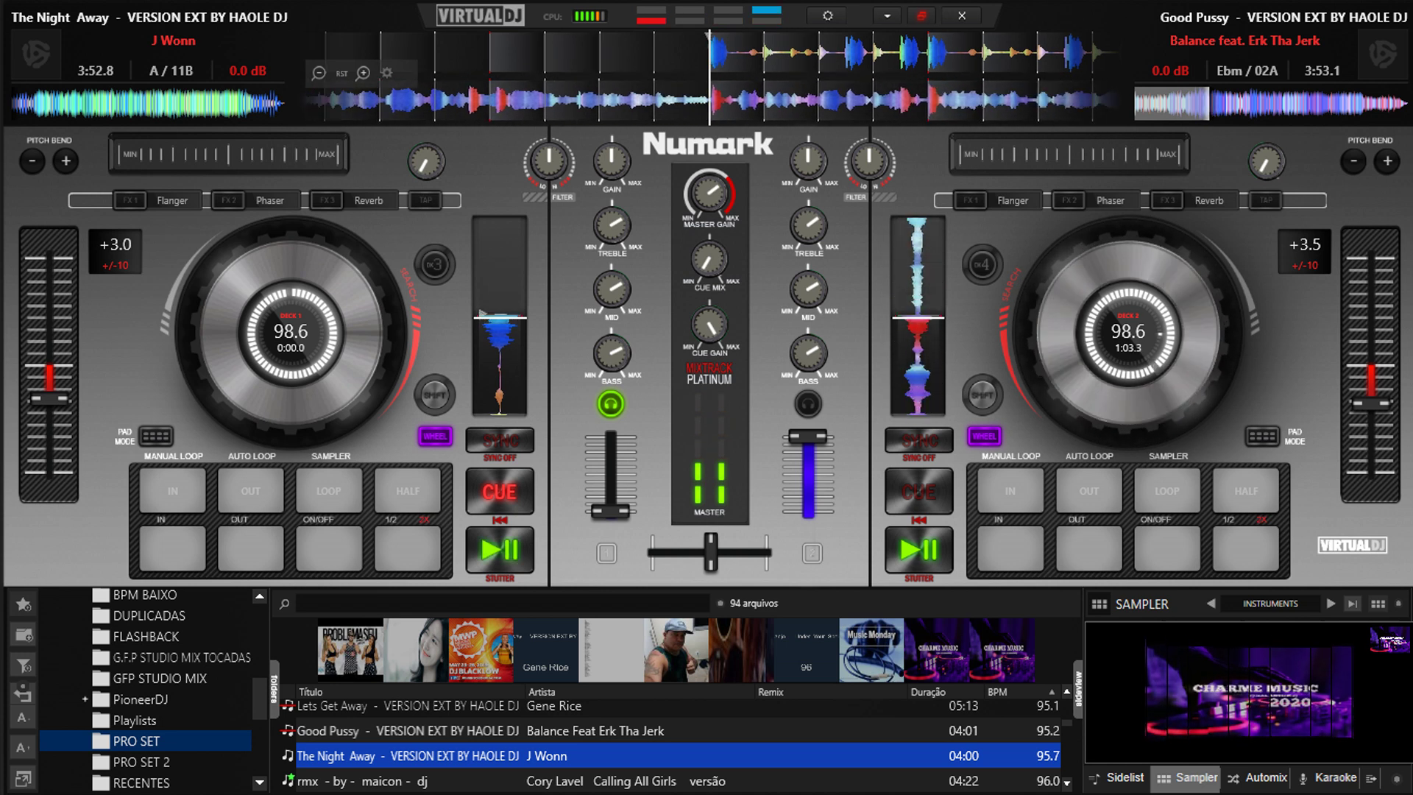
{"action": "key", "text": "space"}
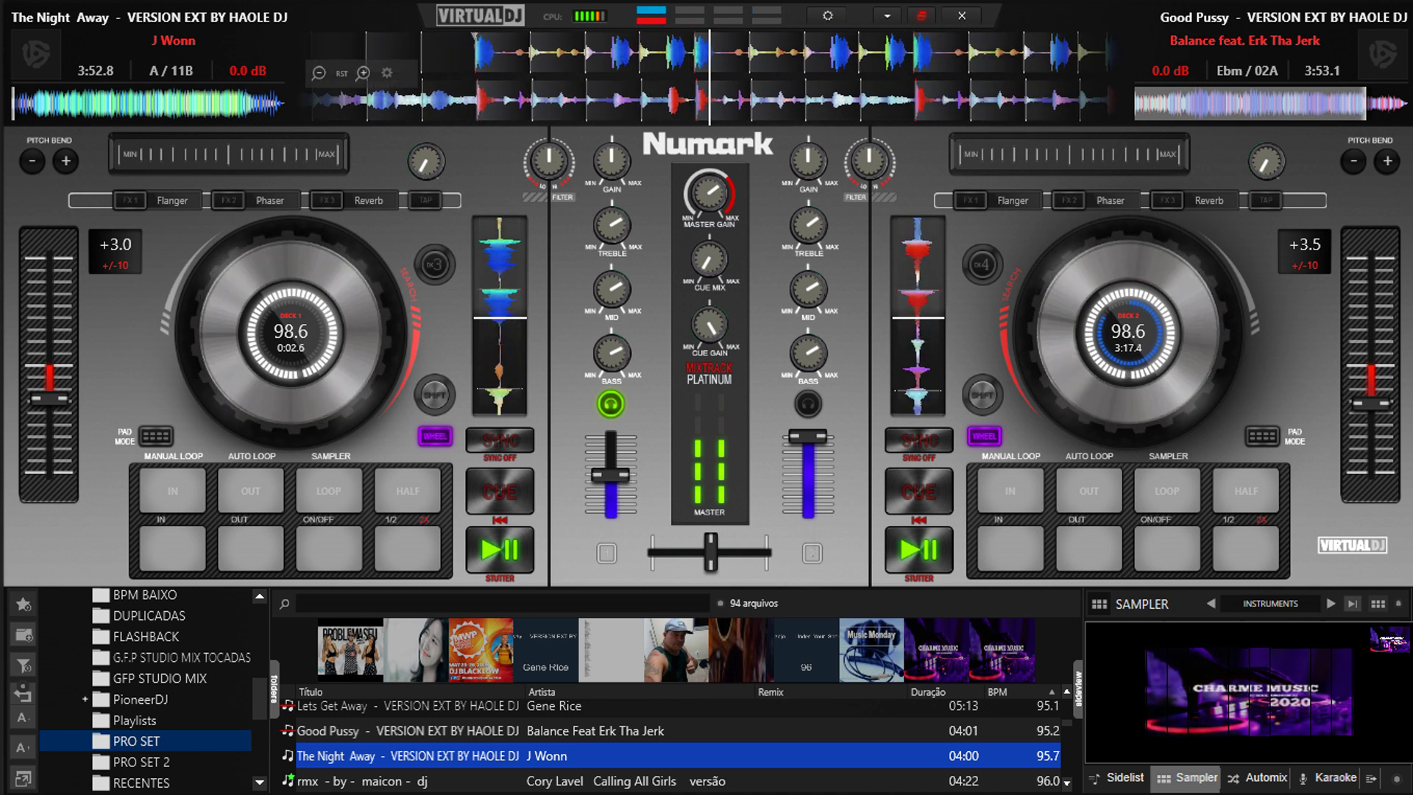
{"action": "double_click", "coordinate": [1273, 729]}
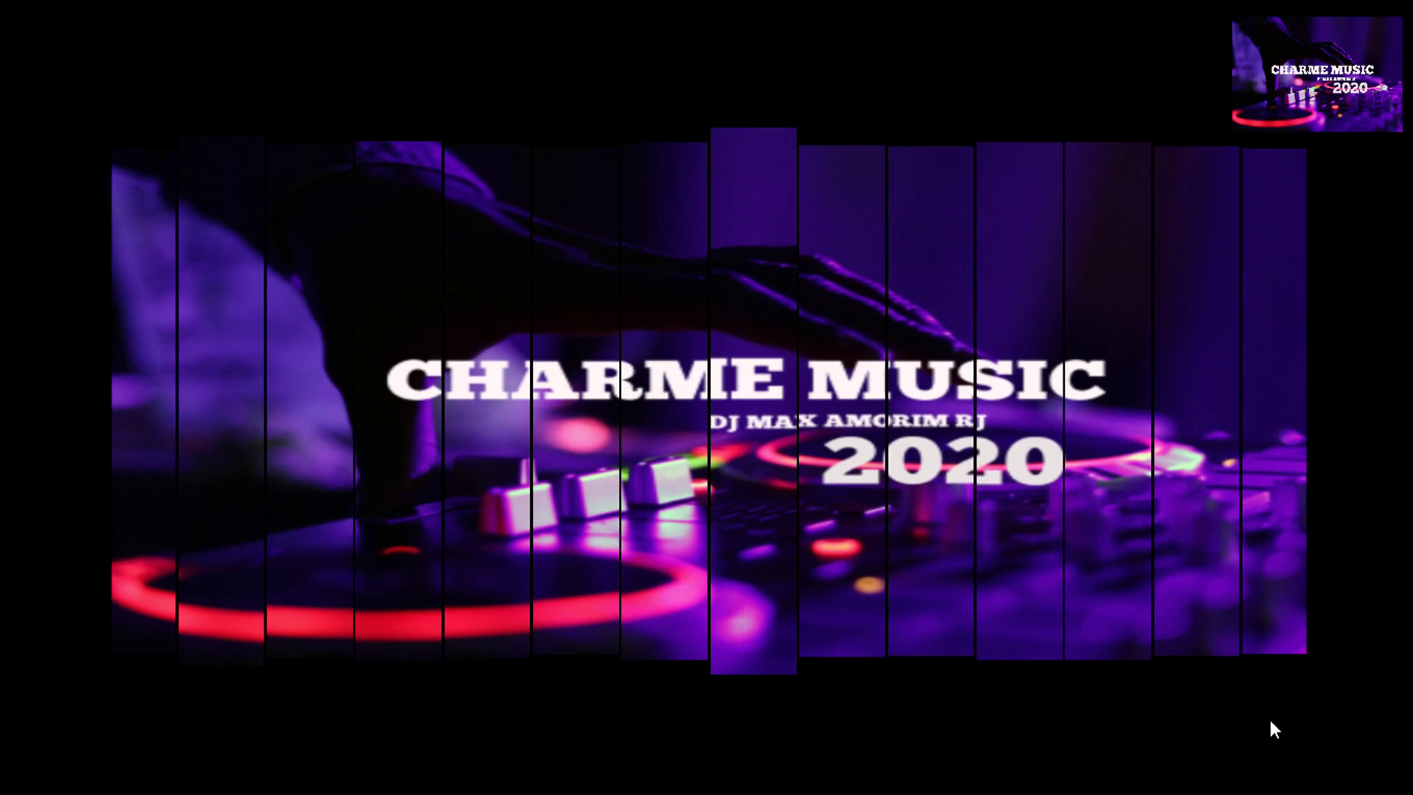